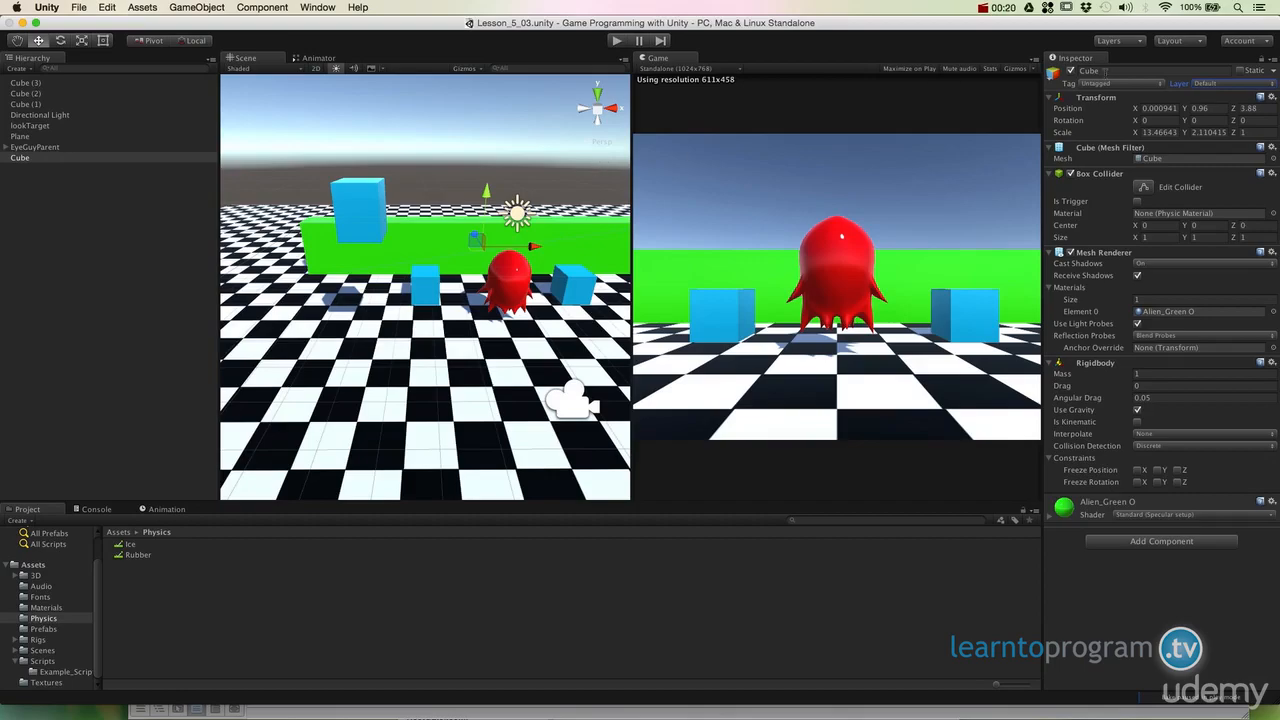
- Open the Tags & Layers settings from the selected Cube's layer assignment to add new layers
left_click(1209, 87)
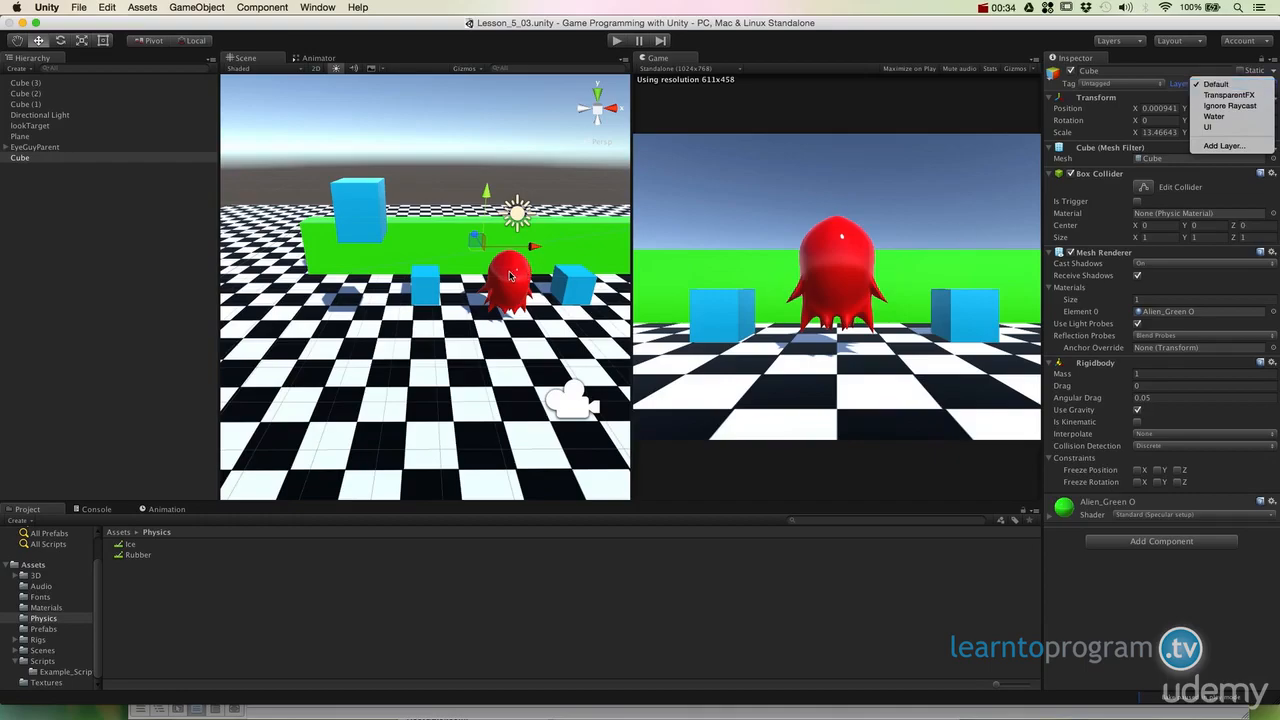
left_click(510, 290)
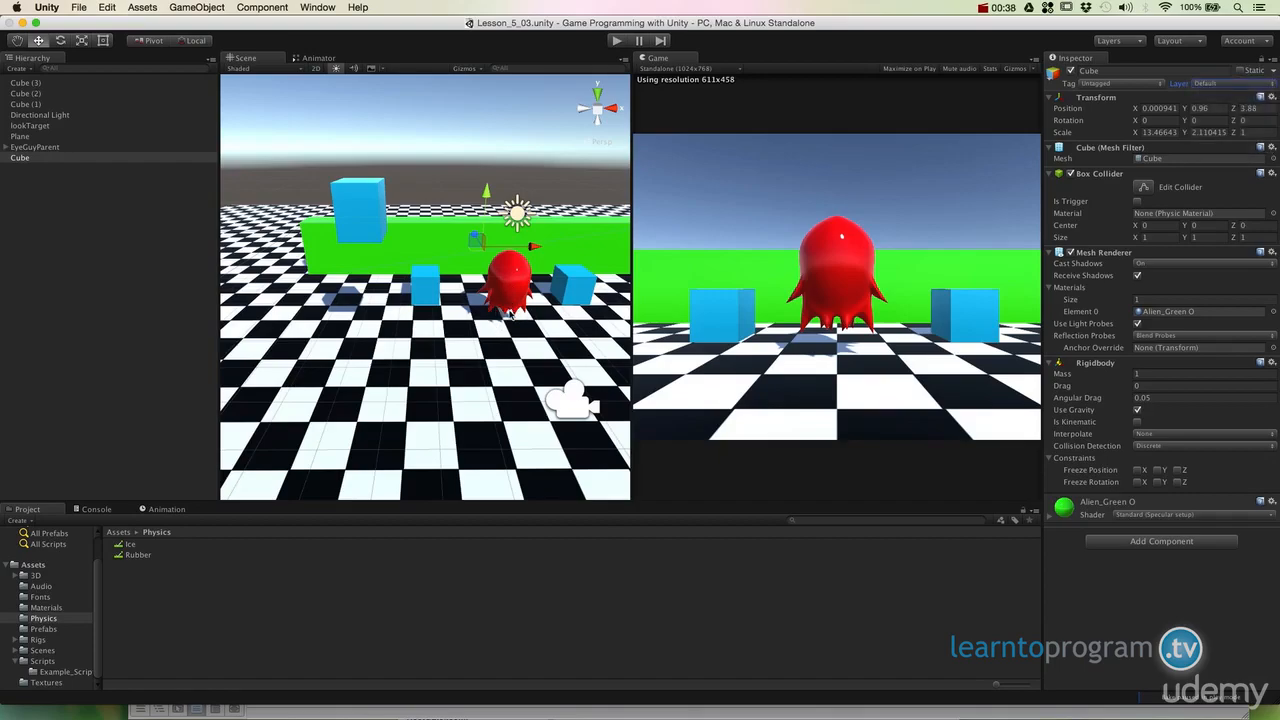
left_click_drag(452, 279, 437, 300, "alt")
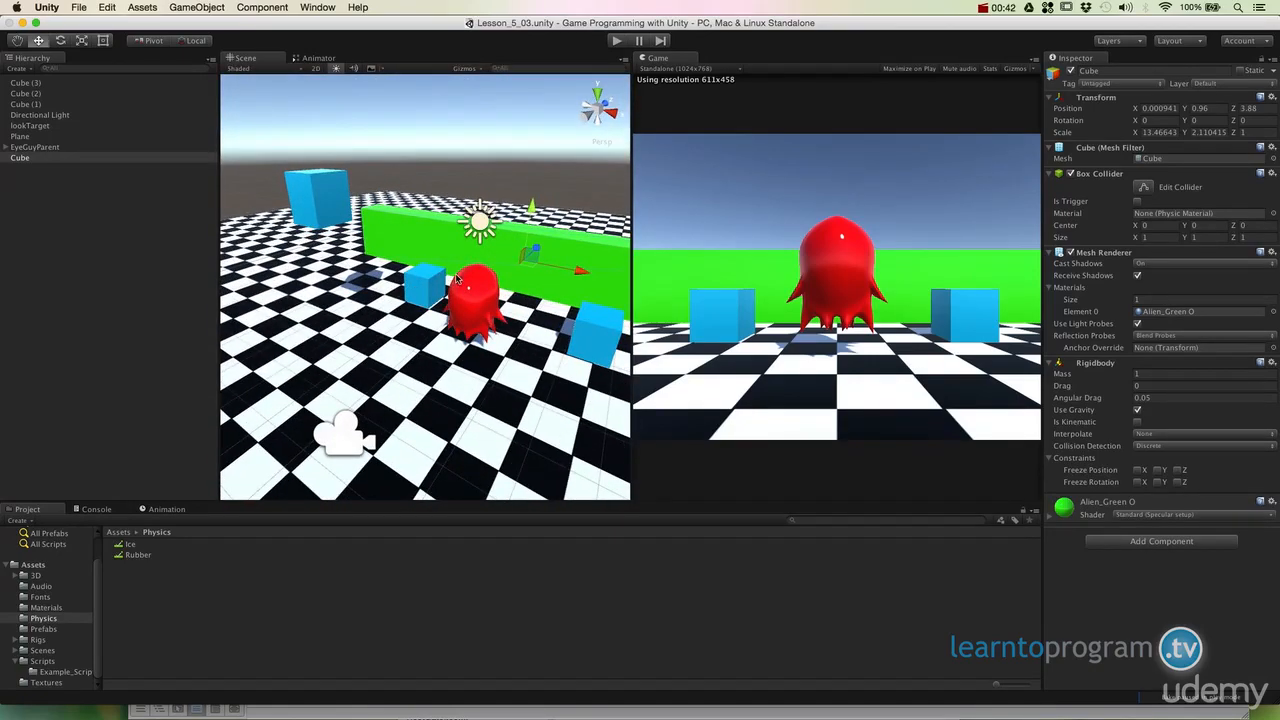
left_click(1248, 84)
left_click(1230, 150)
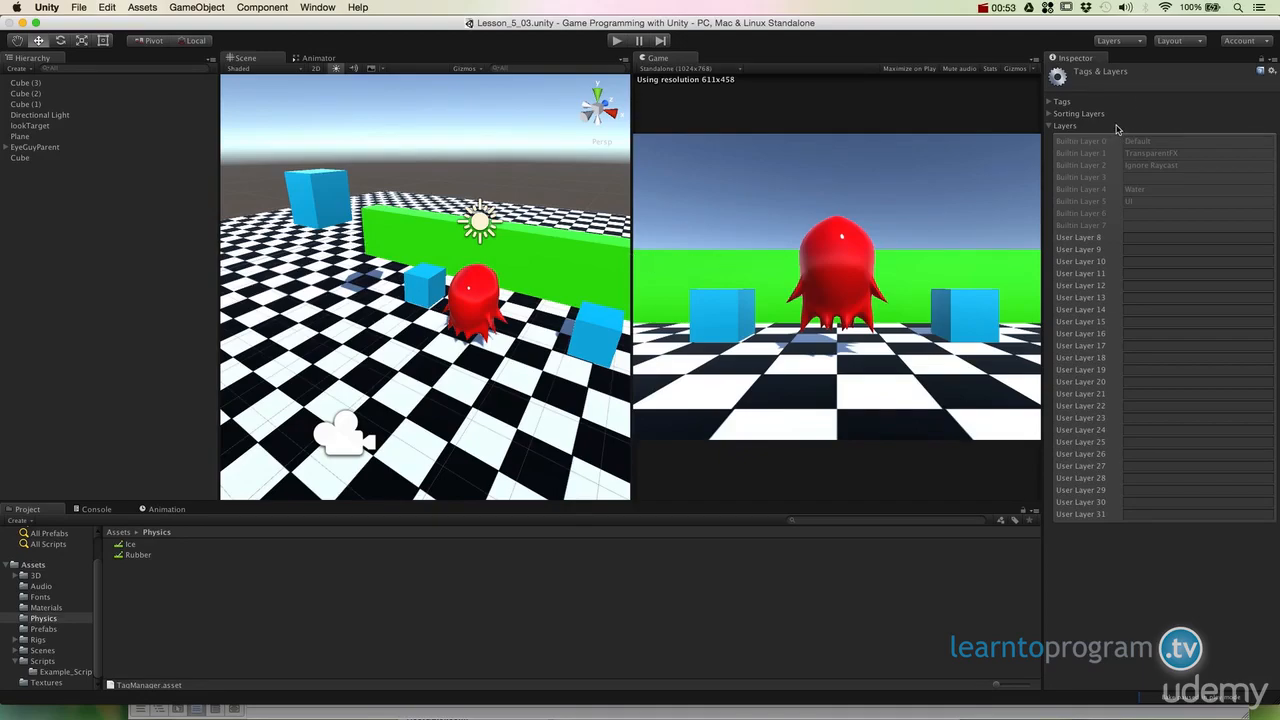
- Name User Layer 8 "Player" in the list of layers
left_click(1126, 242)
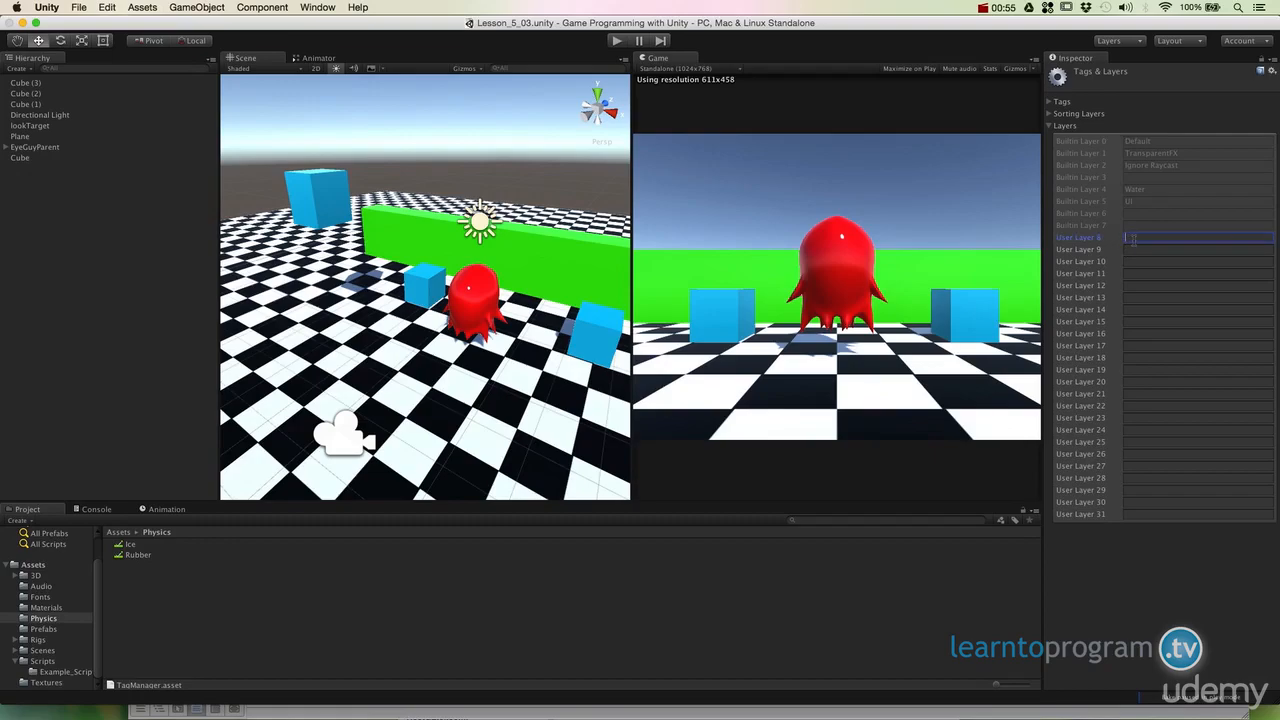
left_click(1082, 243)
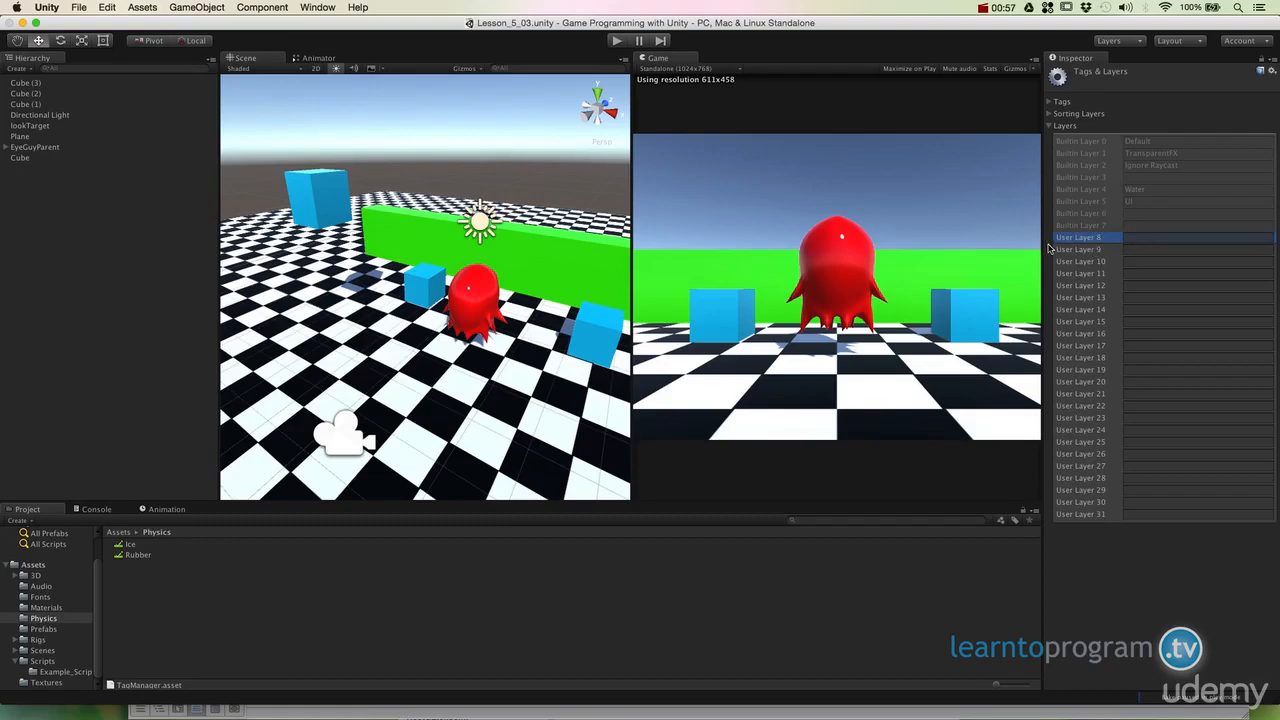
left_click(1140, 238)
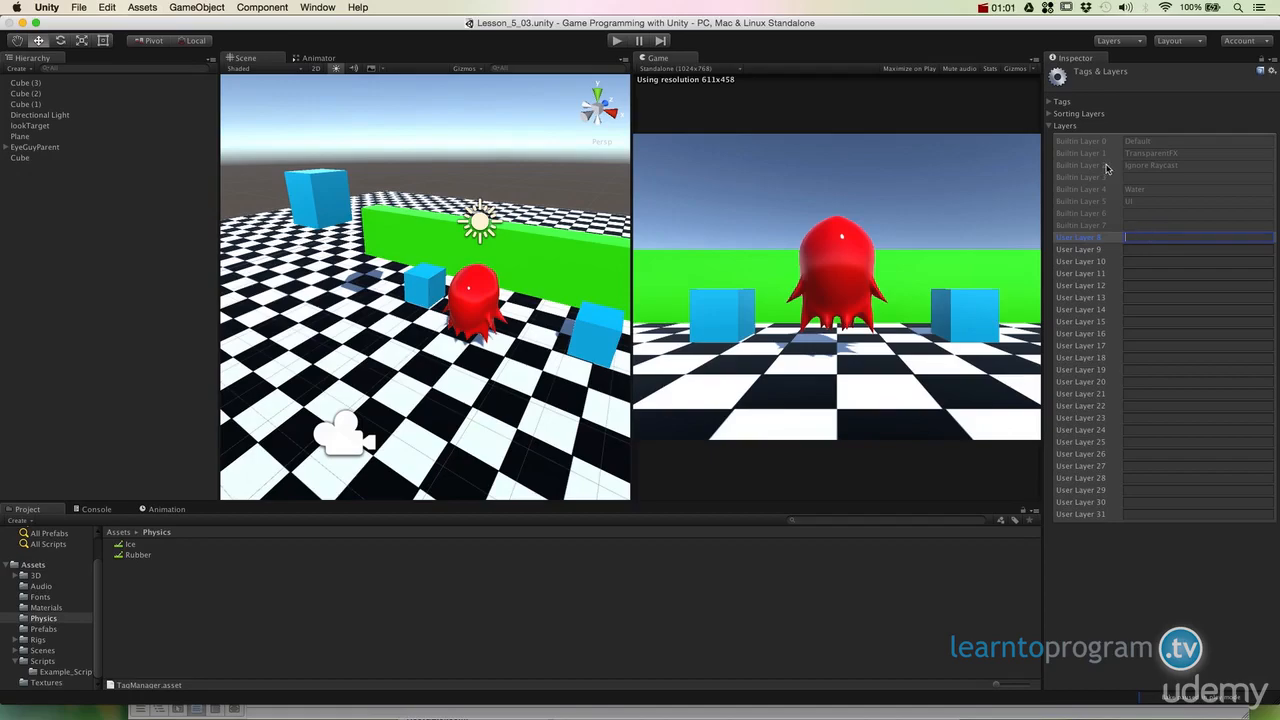
left_click(1049, 114)
left_click(1049, 116)
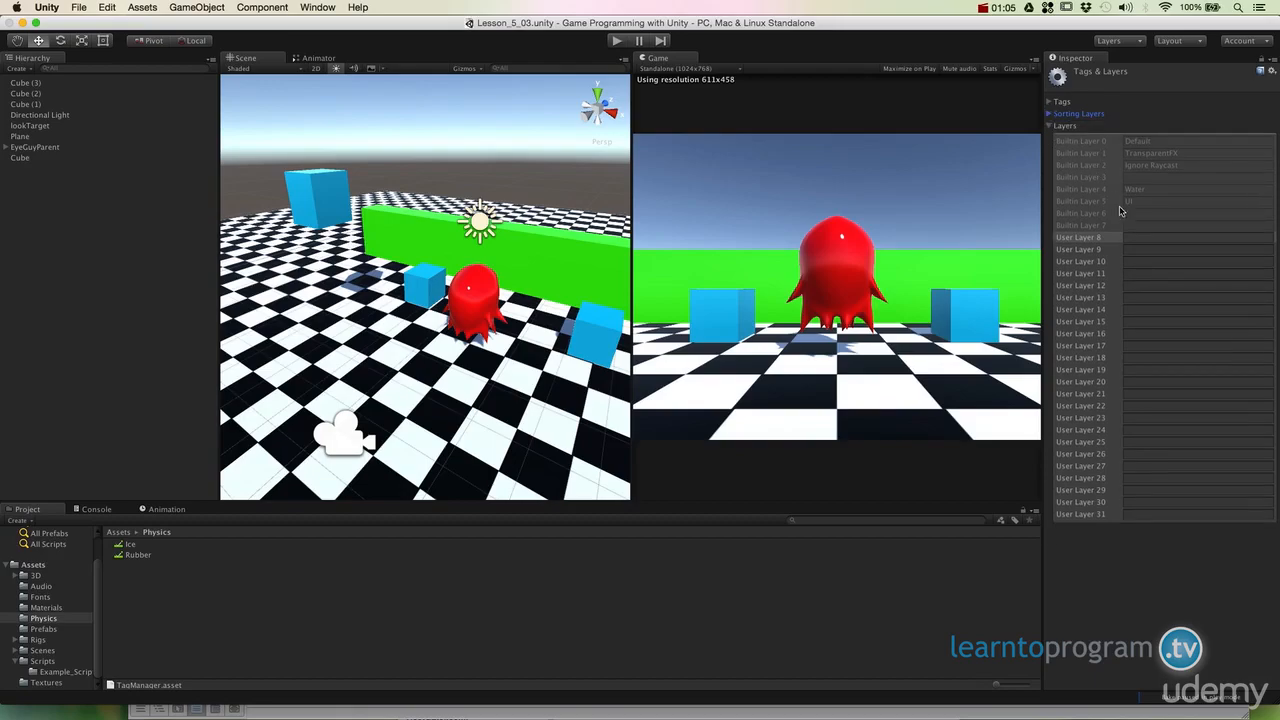
left_click(1160, 240)
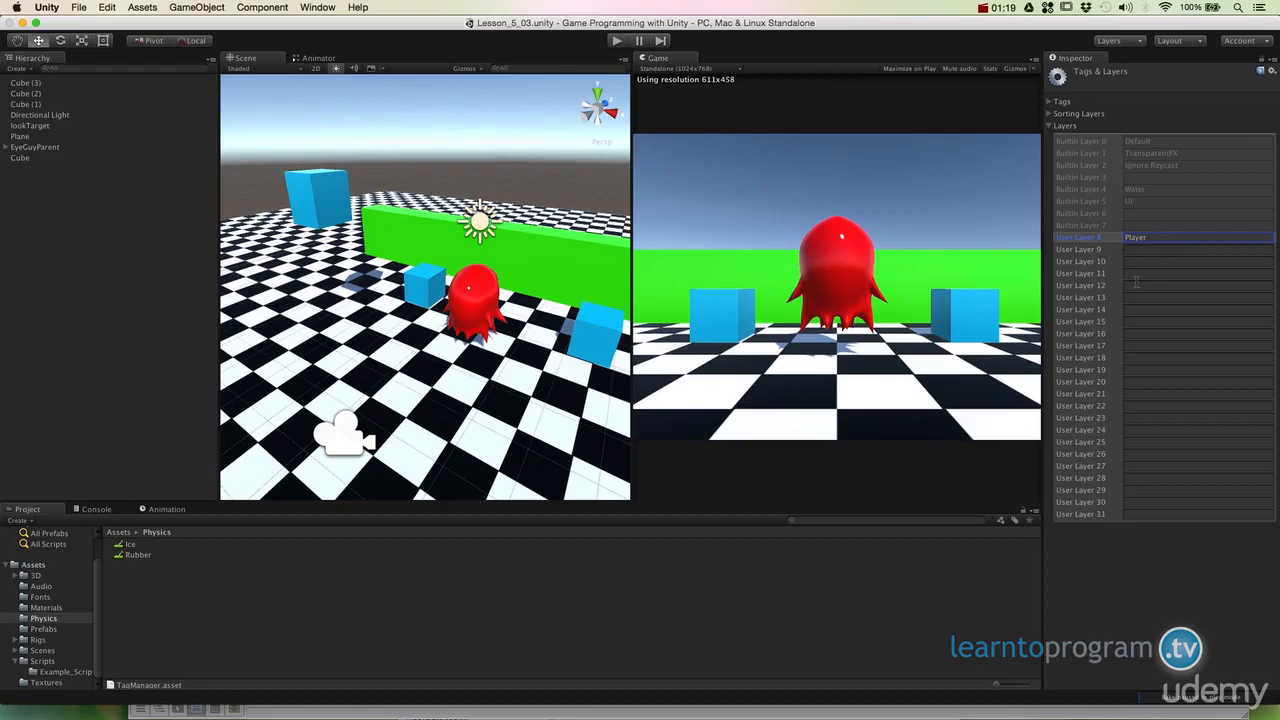
- Name User Layer 9 "Wall", User Layer 10 "Floor" and User Layer 11 "Cube"
left_click(1137, 250)
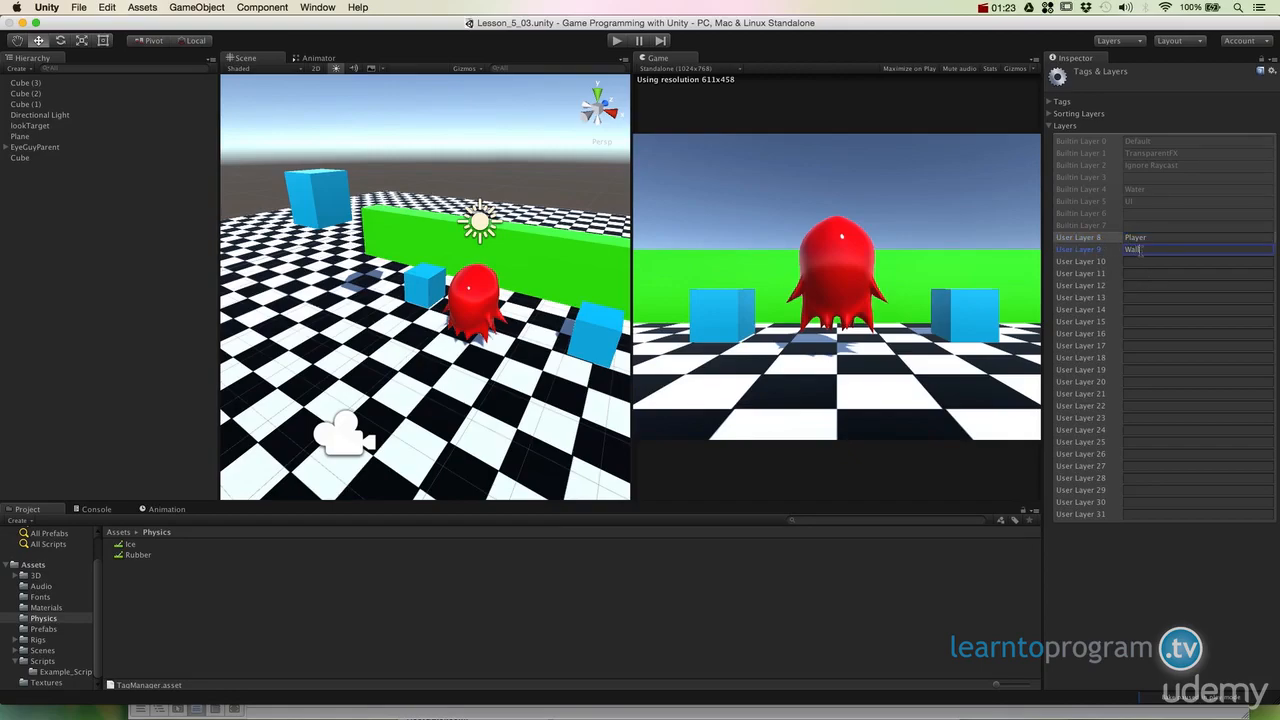
type("Wall")
left_click(1146, 262)
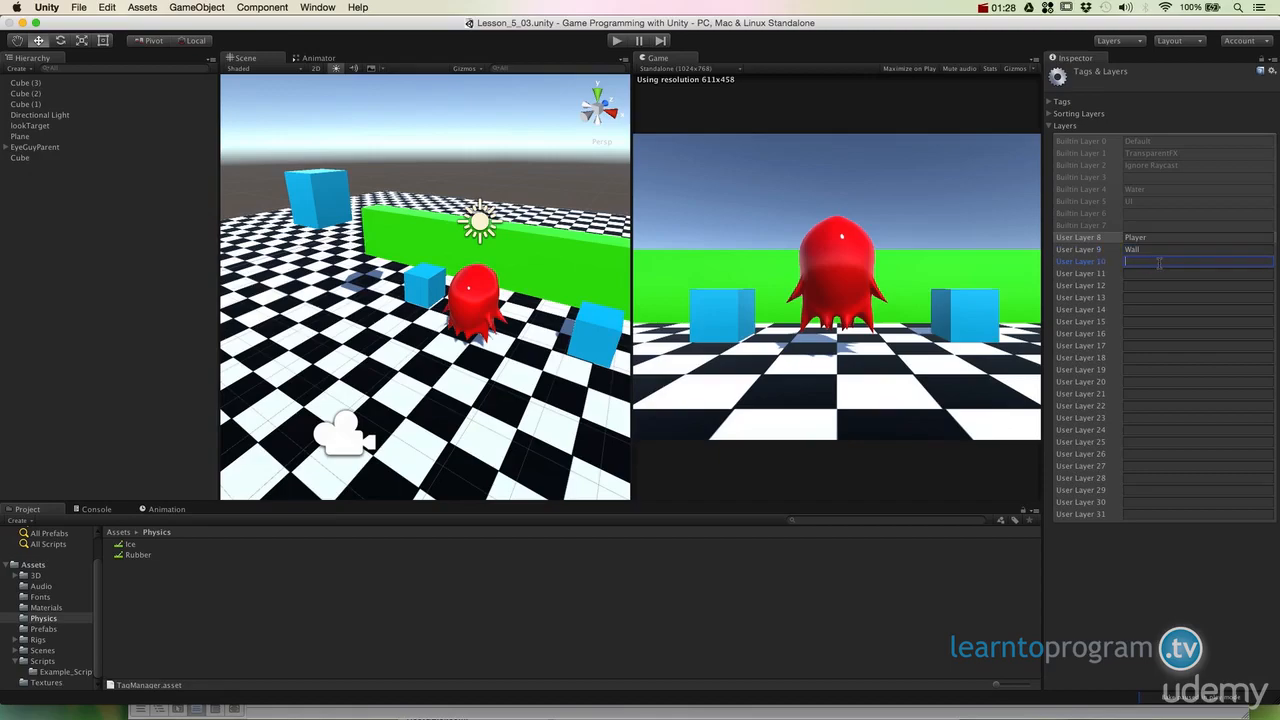
type("Floor")
left_click(1144, 272)
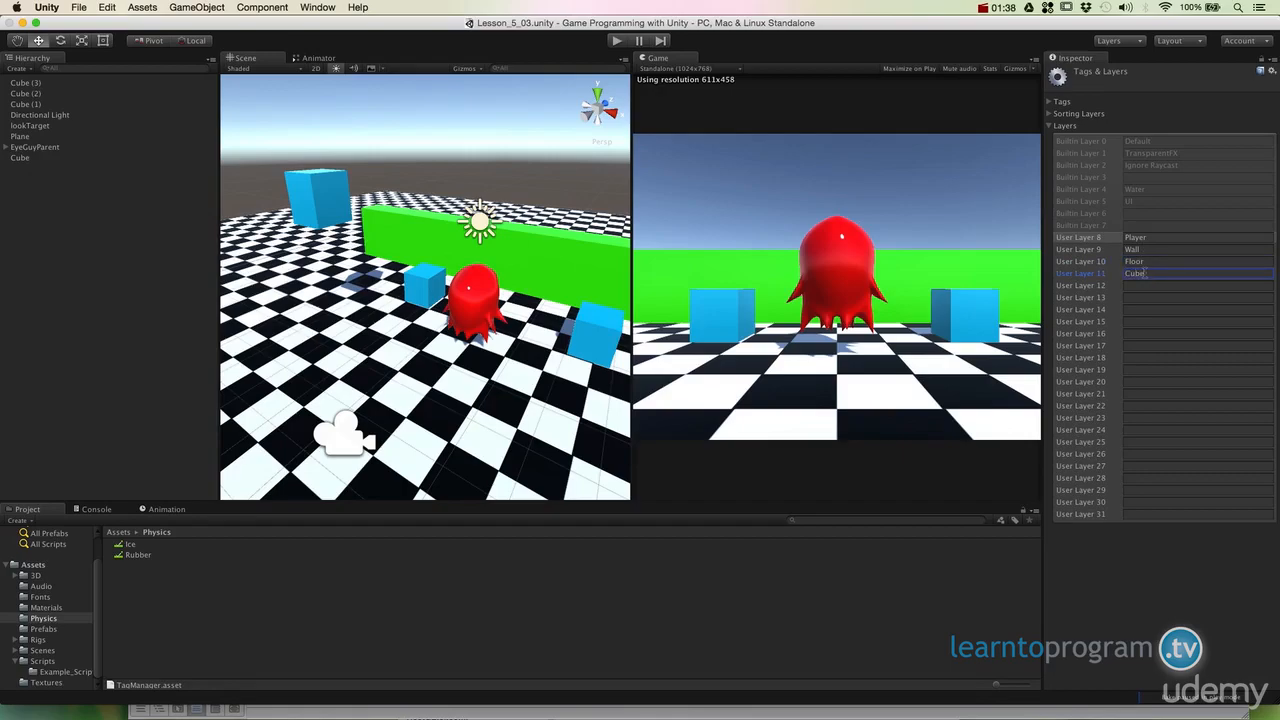
type("Cube")
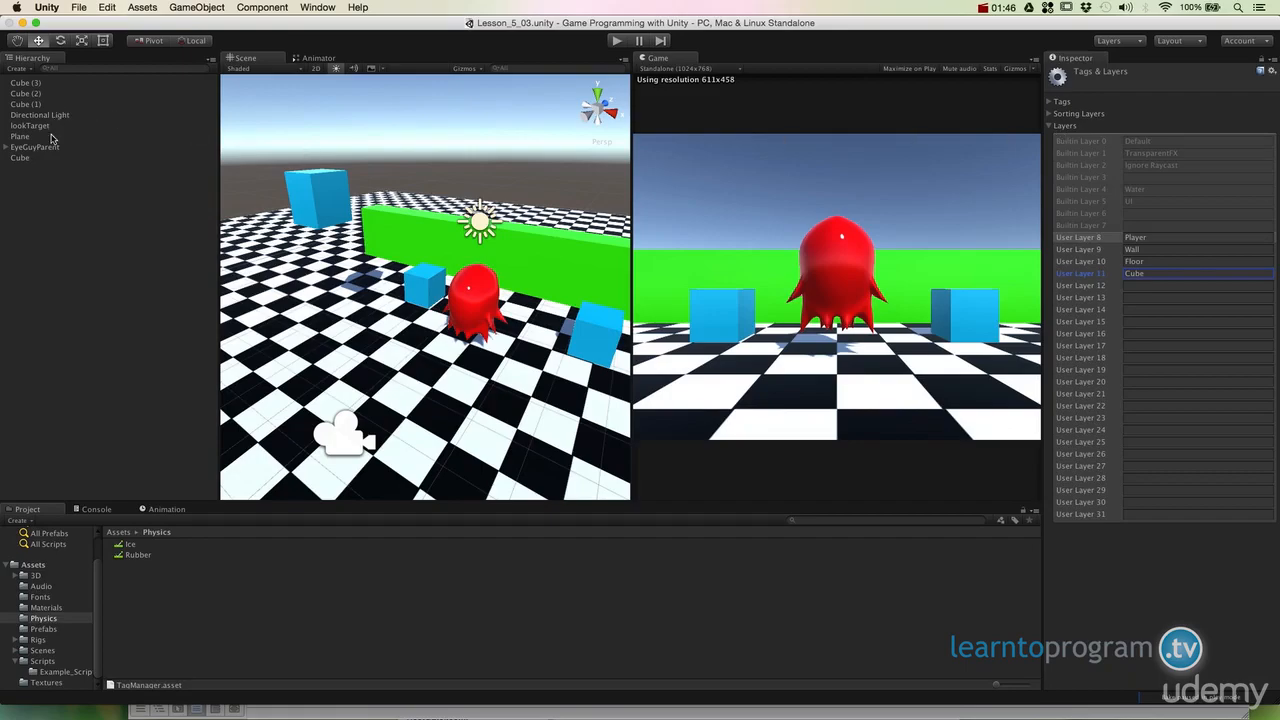
- Assign the Cube (3) object to the Cube layer
left_click(26, 82)
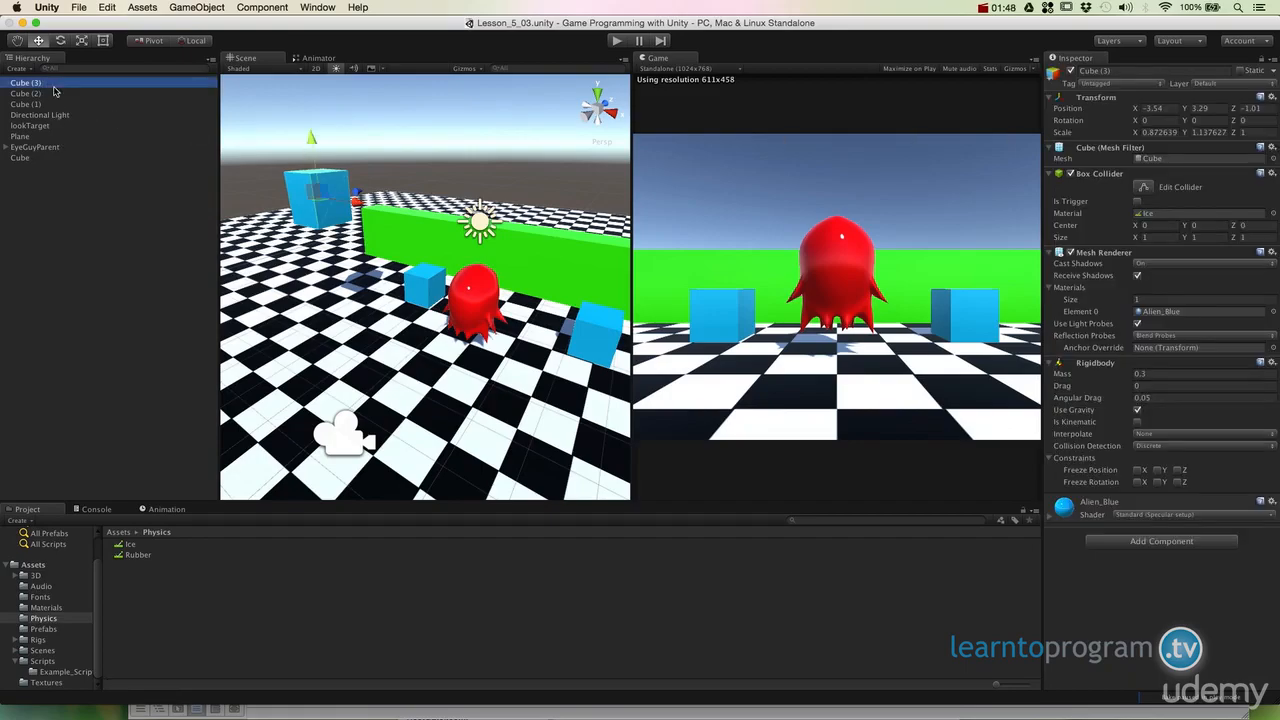
left_click(1222, 83)
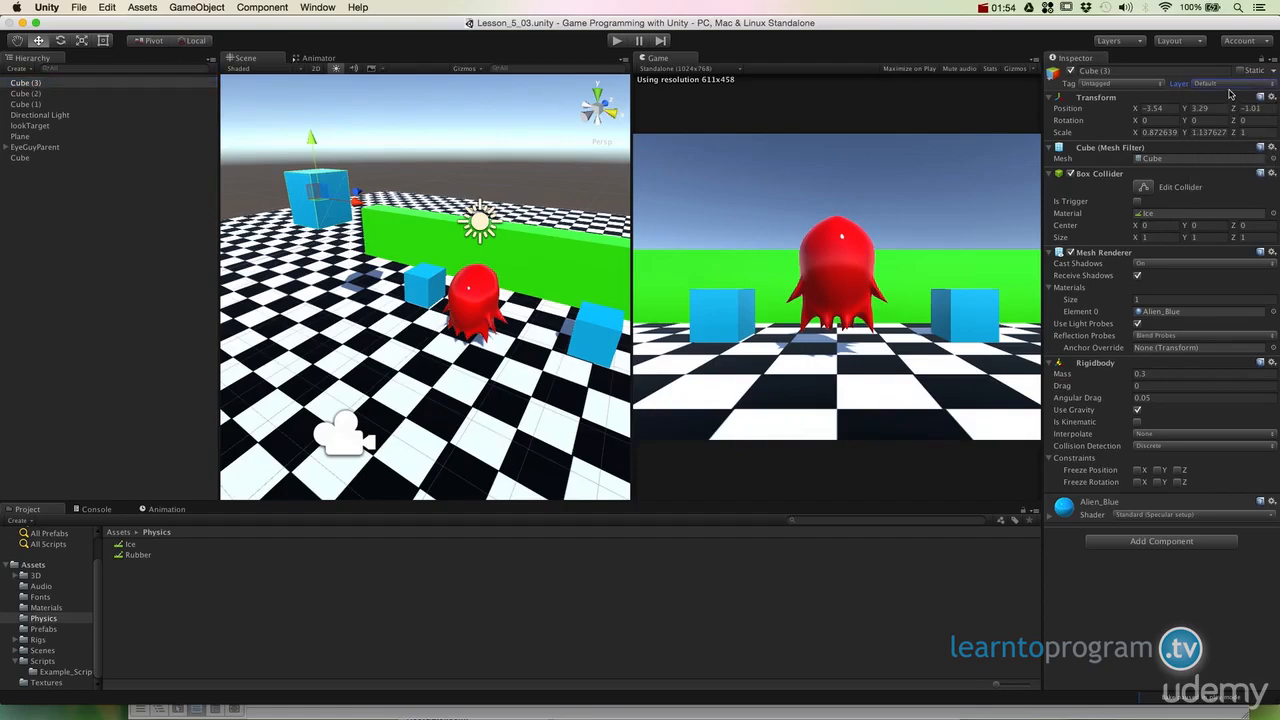
left_click(1225, 84)
left_click(1213, 170)
- Assign the Cube (2) and Cube (1) objects together to the Cube layer, leaving the green wall out of the selection
left_click(78, 94)
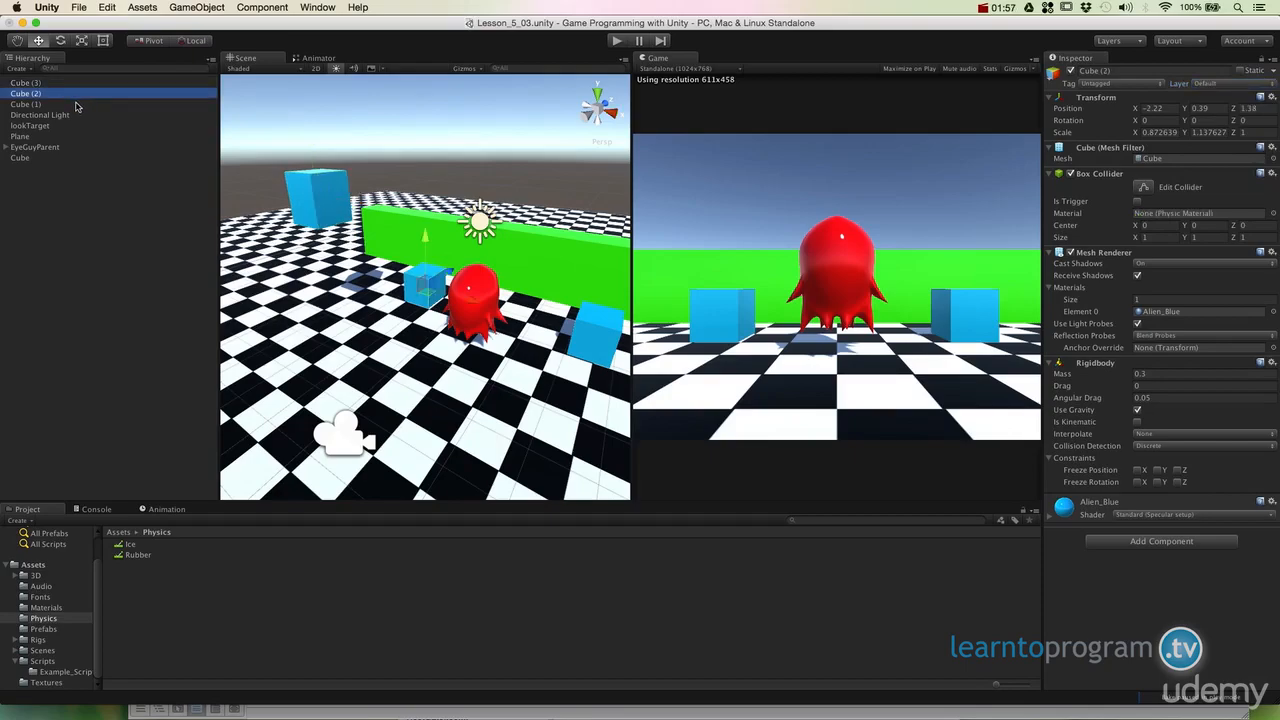
left_click(80, 105, "shift")
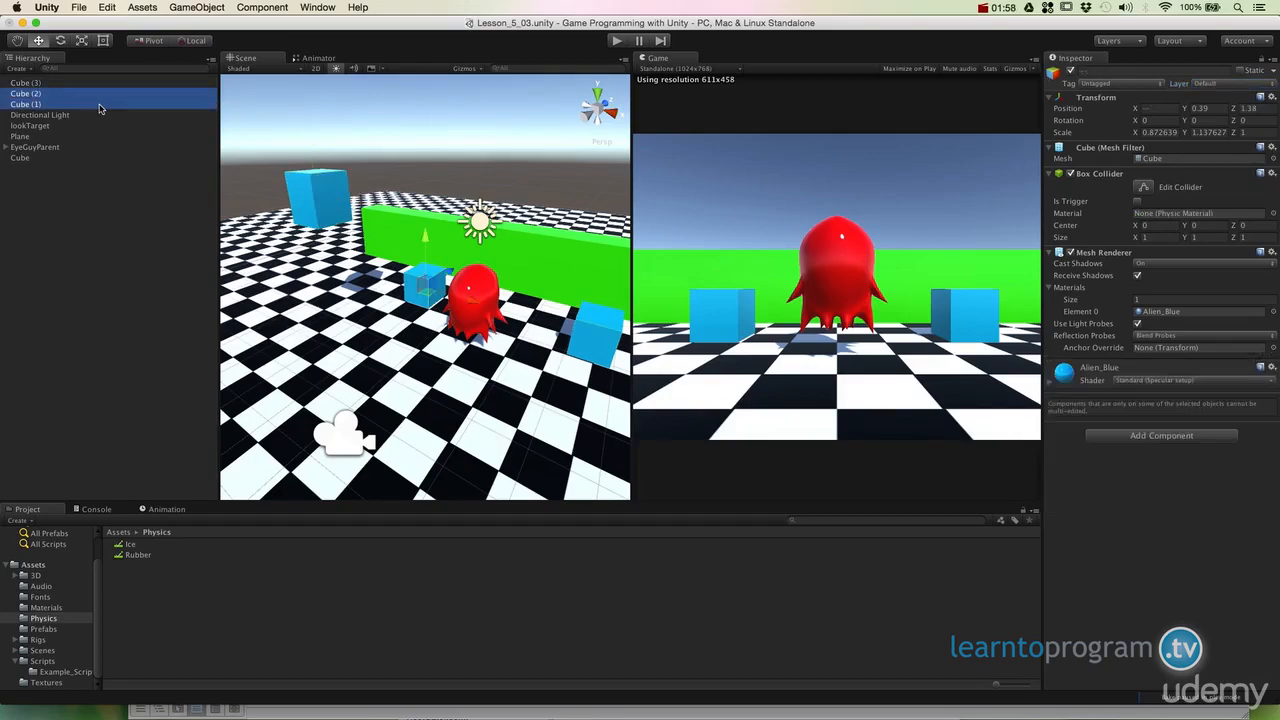
left_click(69, 158, "super")
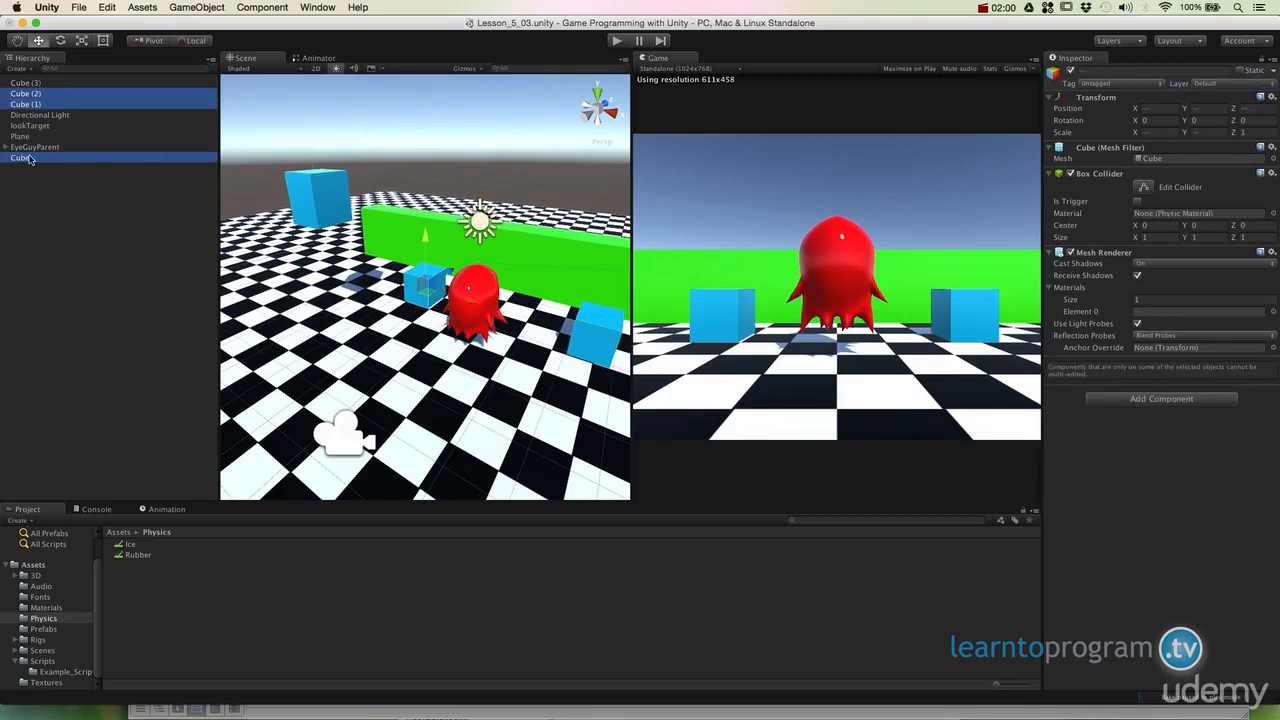
left_click(48, 156, "super")
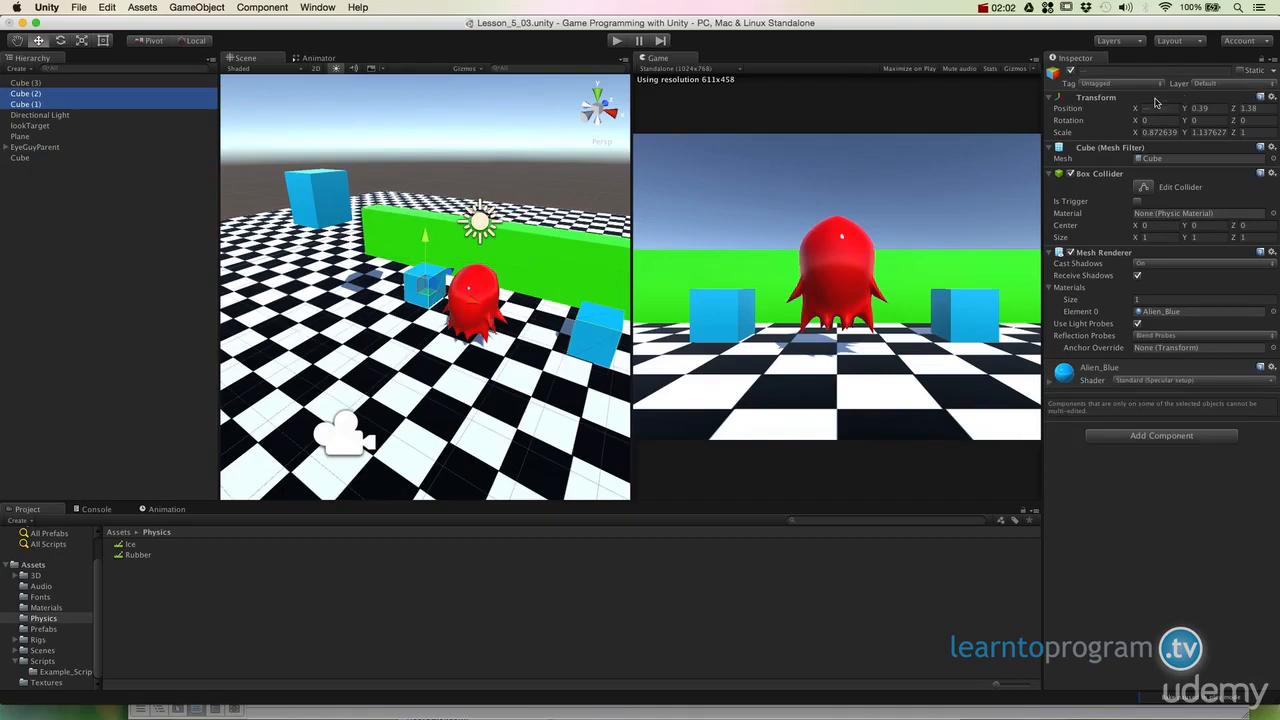
left_click(1222, 88)
left_click(1213, 170)
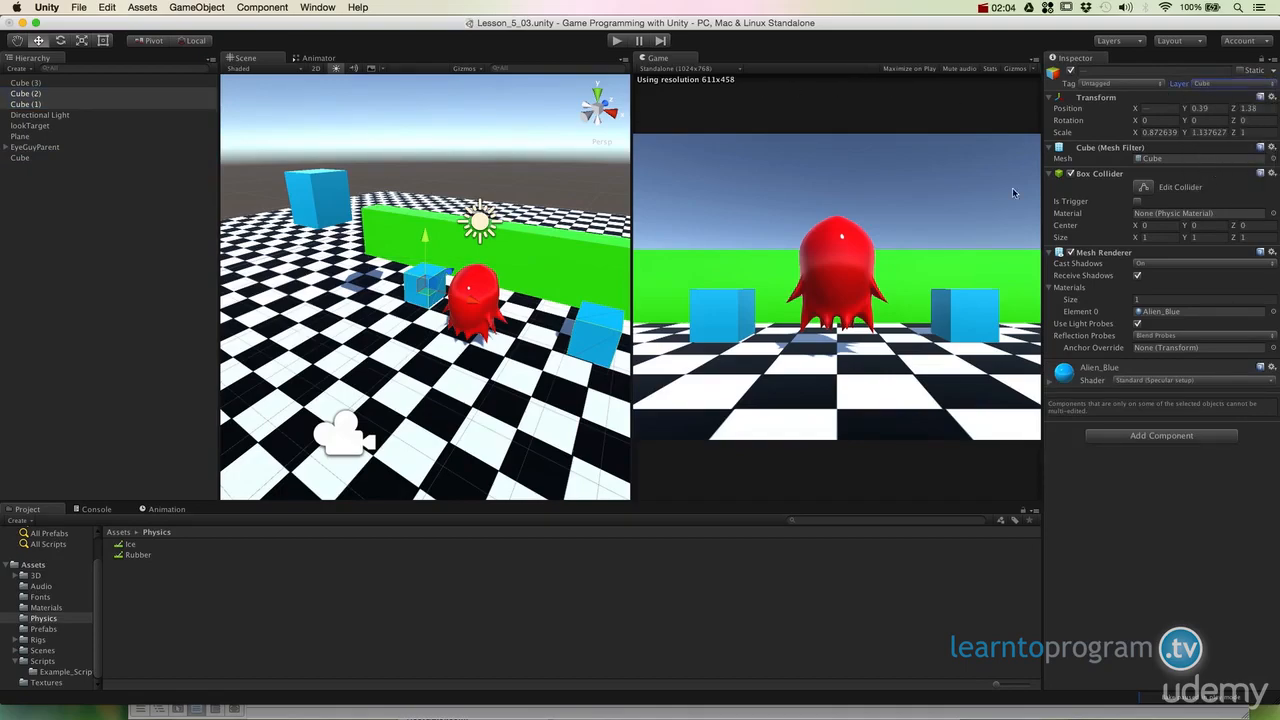
- Rename the Plane object as "Floor" in the scene hierarchy
left_click(36, 146)
left_click(22, 136)
left_click(39, 138)
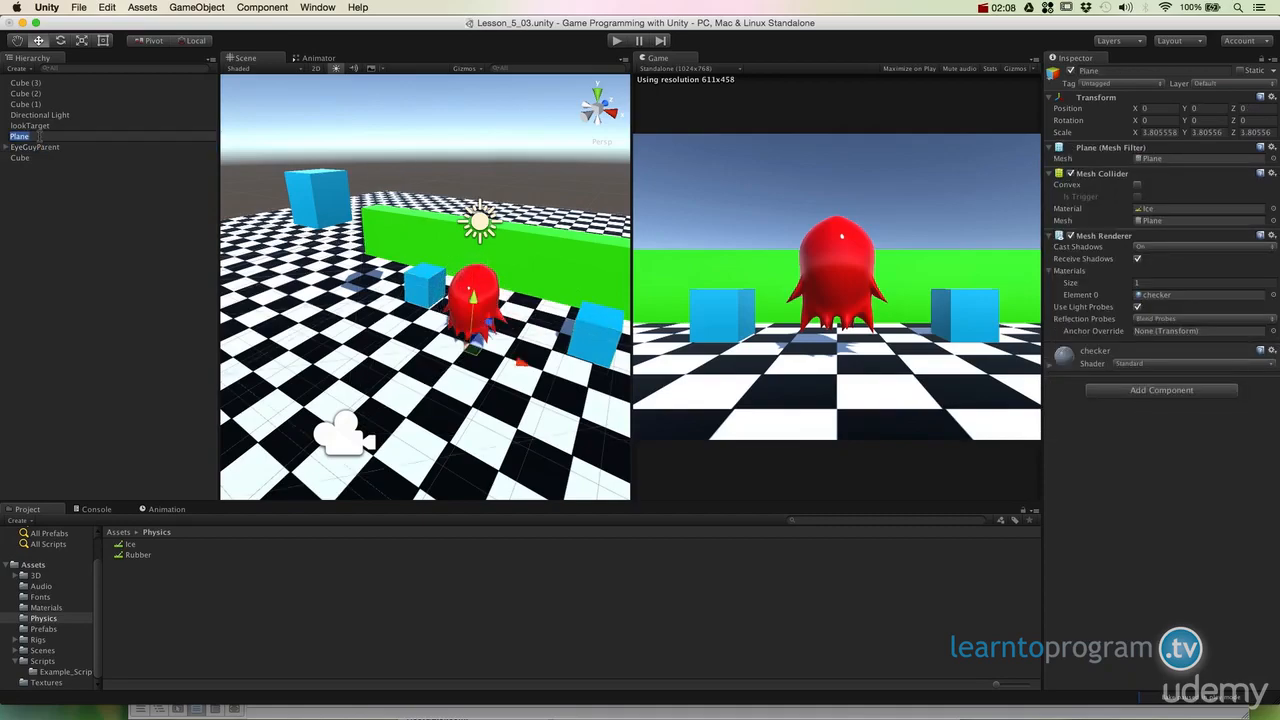
type("Floor")
key("Return")
- Rename the long green Cube object as "Wall" in the scene hierarchy
left_click(37, 158)
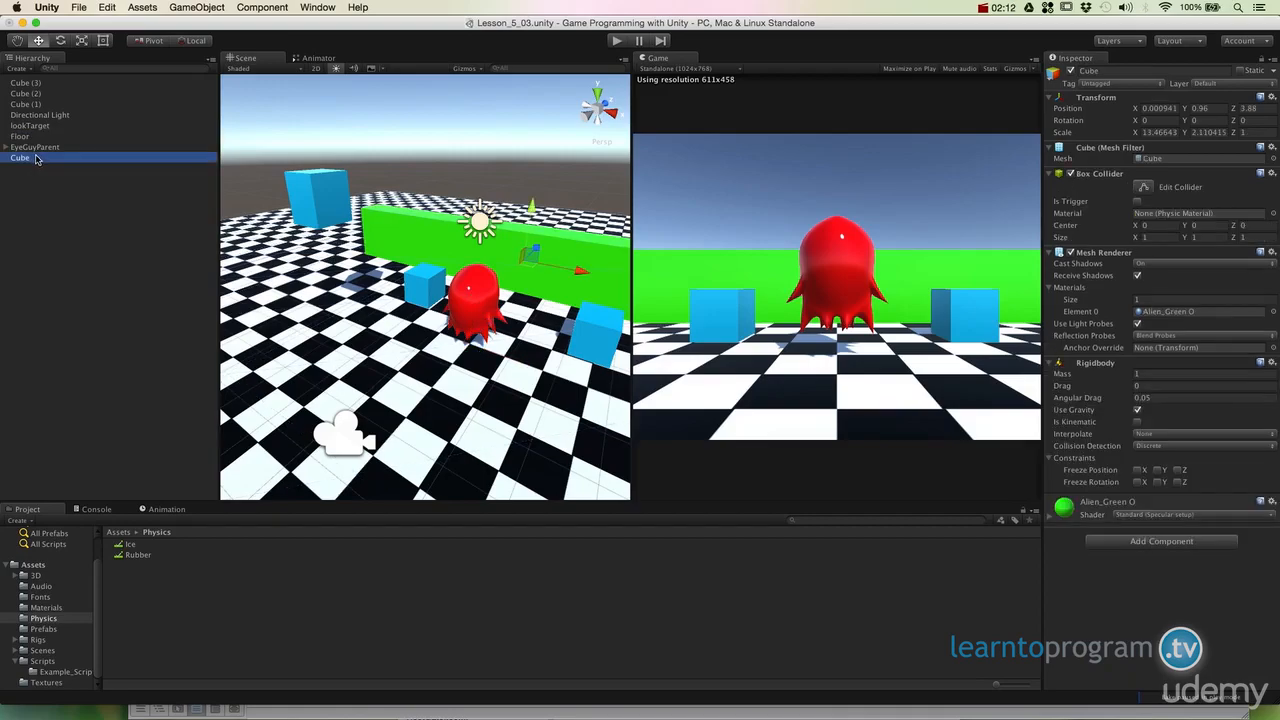
left_click(36, 158)
type("Wall")
key("Return")
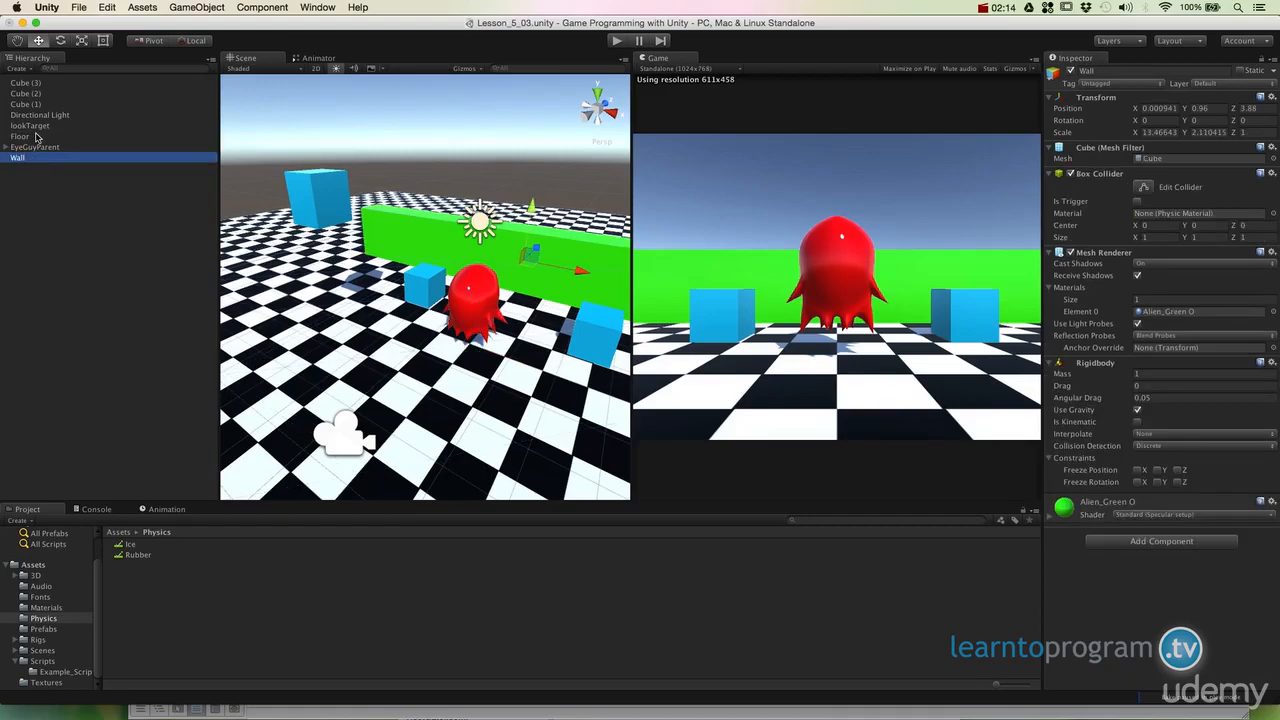
- Assign the Floor object to the Floor layer and the Wall object to the Wall layer
left_click(38, 137)
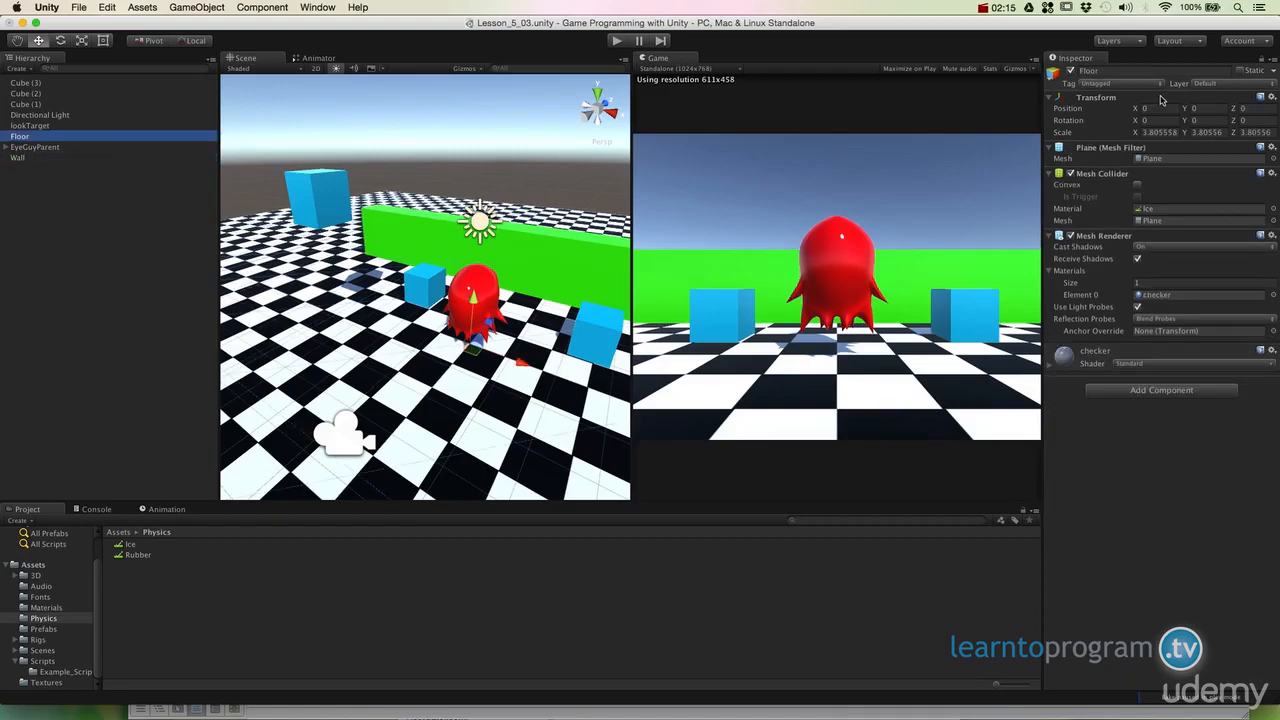
left_click(1213, 84)
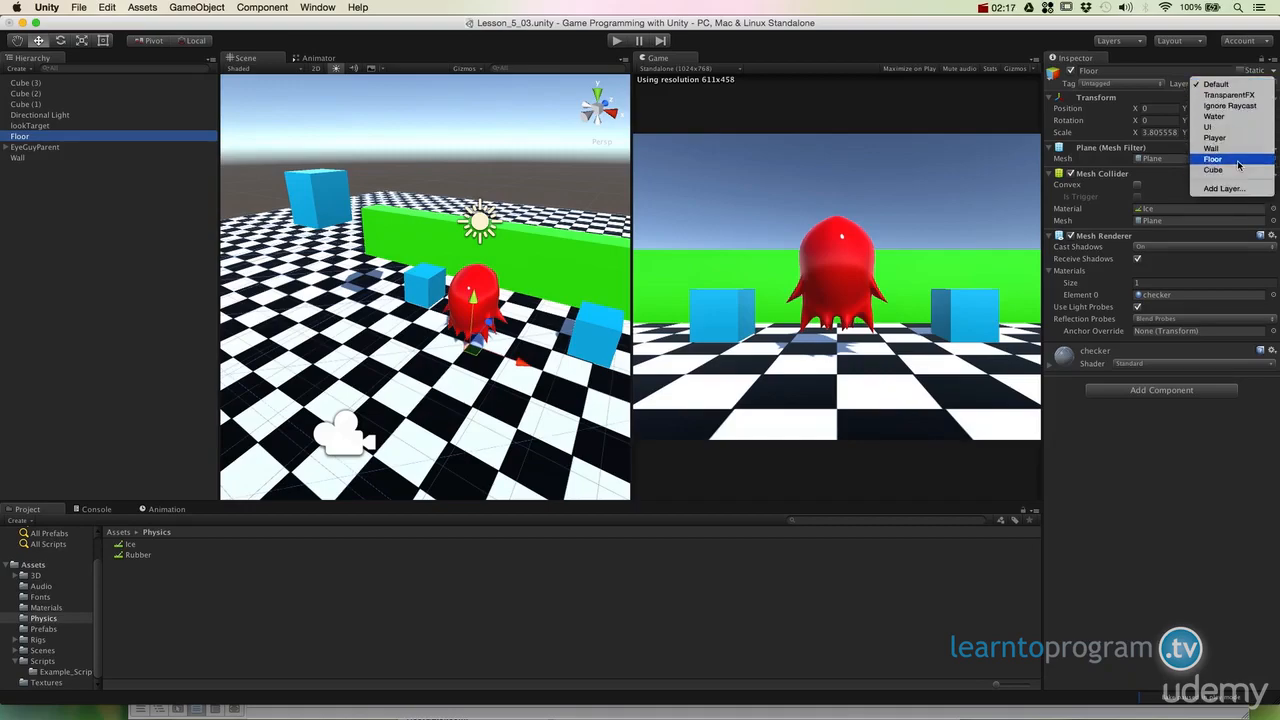
left_click(1212, 159)
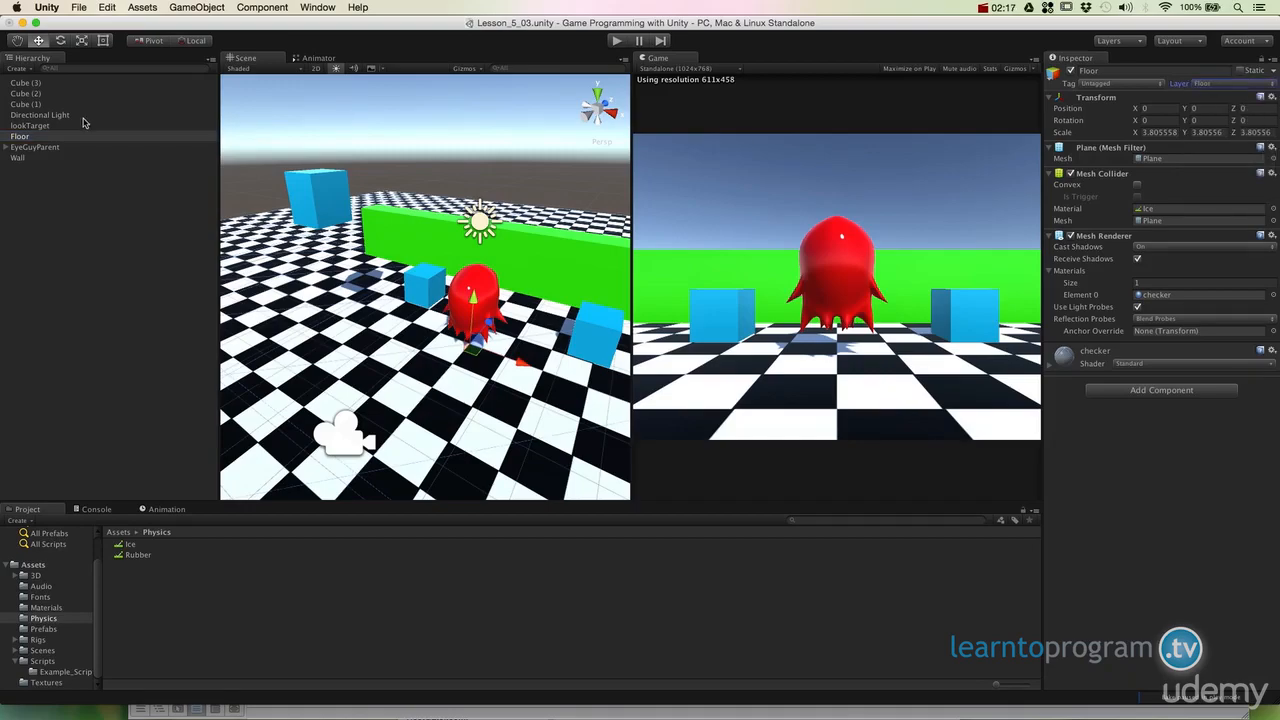
left_click(59, 159)
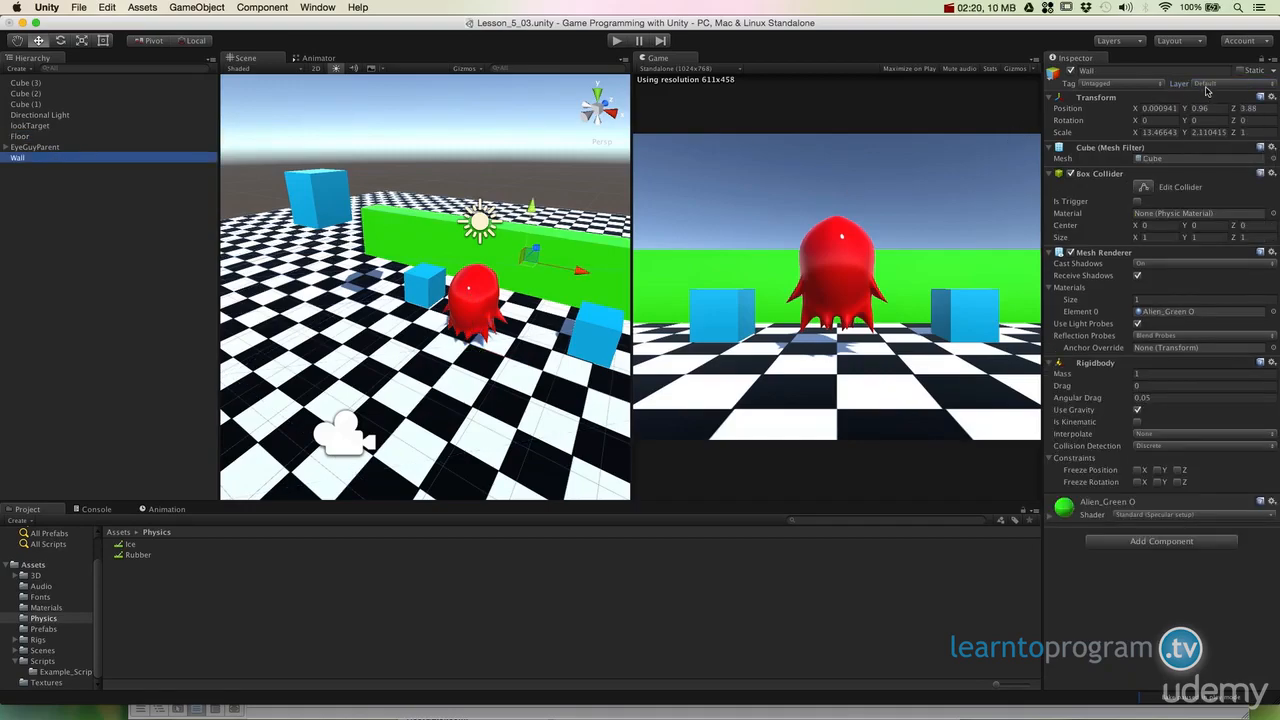
left_click(1207, 84)
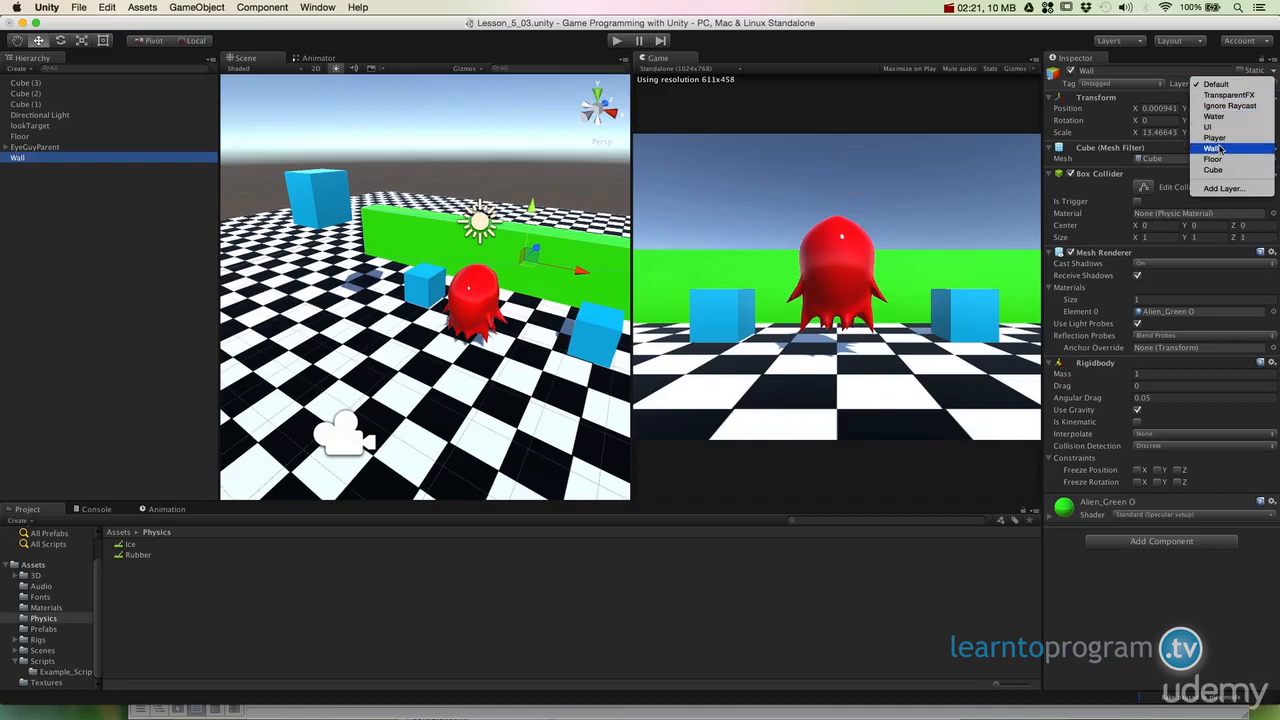
left_click(1210, 171)
- Rename EyeGuyParent as "Player" and assign it, including all its child objects, to the Player layer
left_click(62, 147)
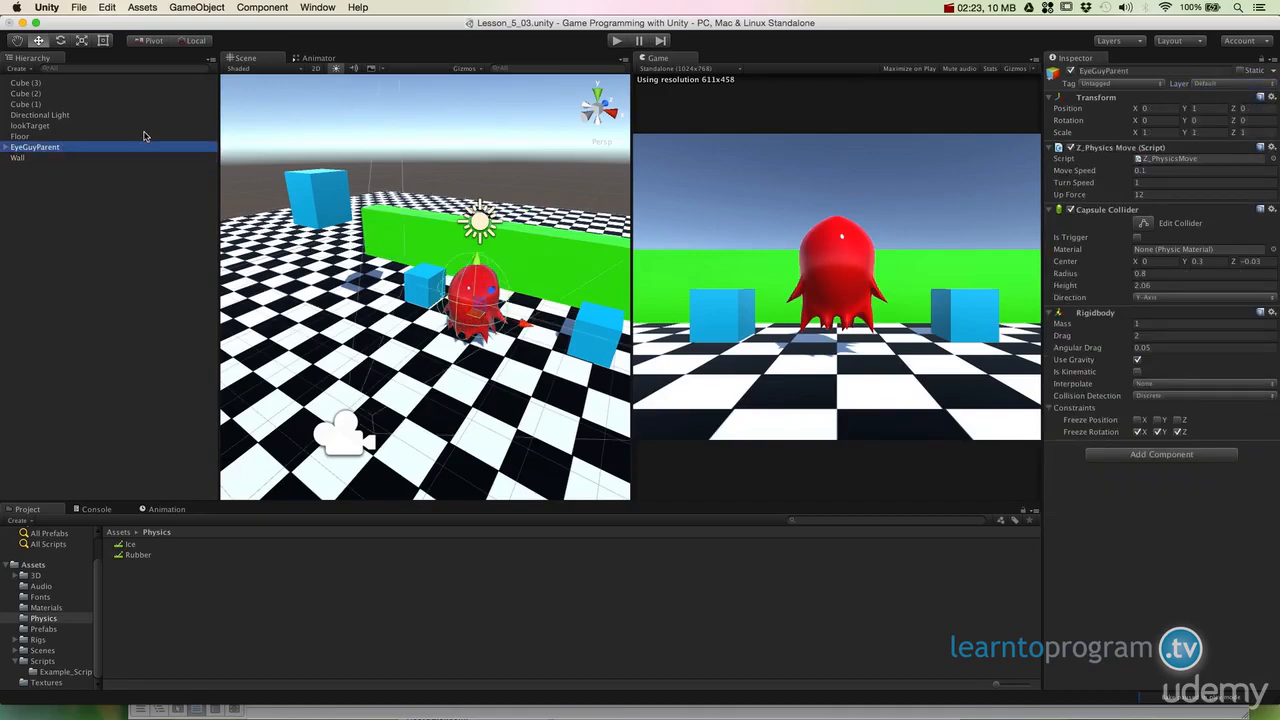
left_click(45, 147)
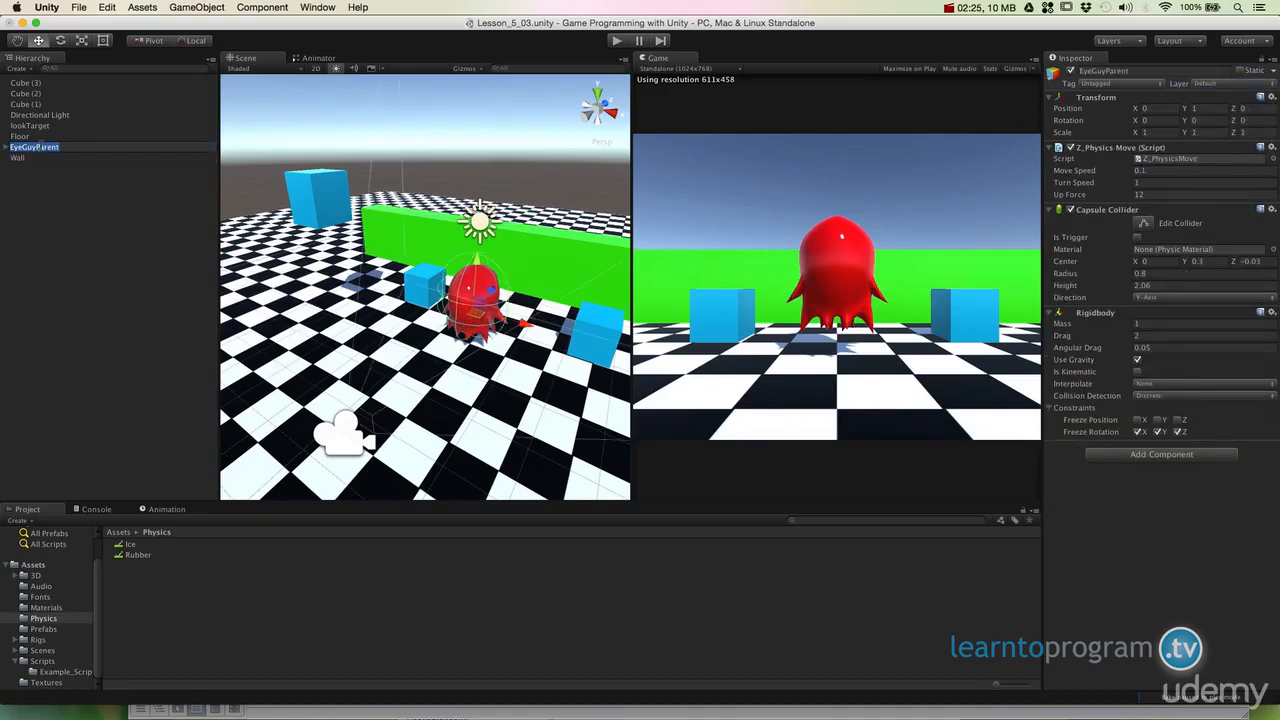
type("Player")
key("Return")
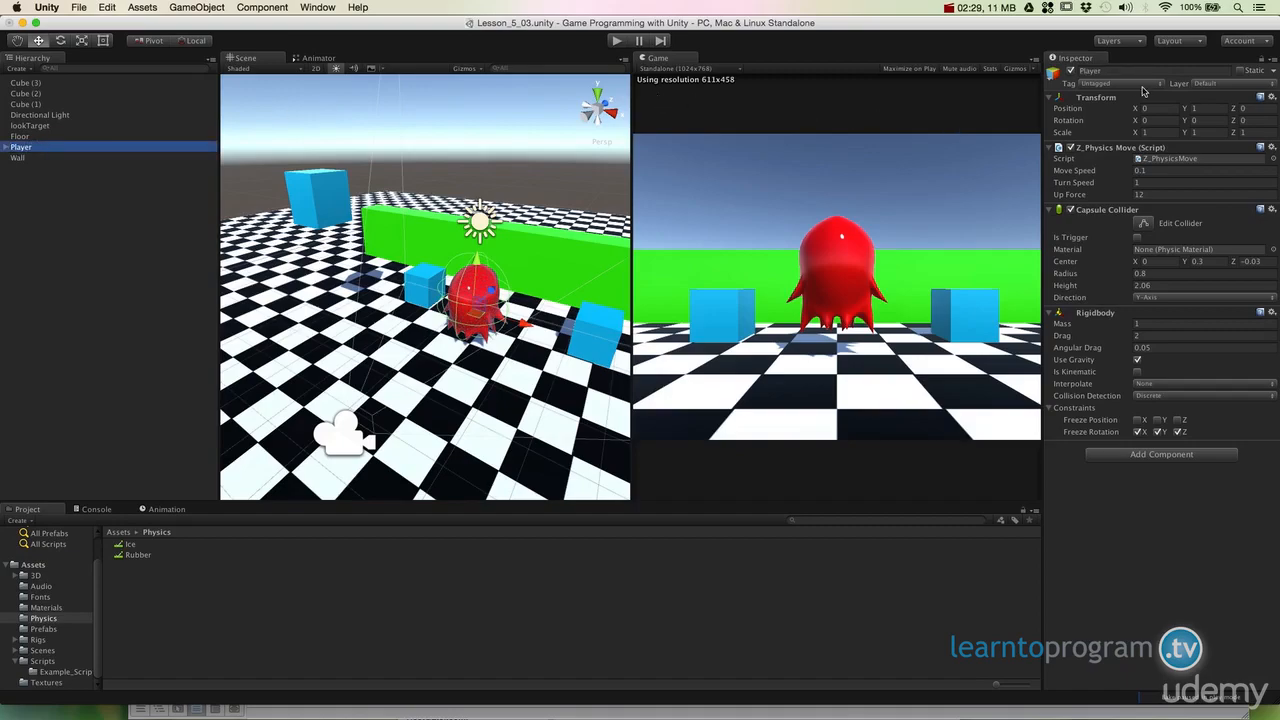
left_click(1220, 85)
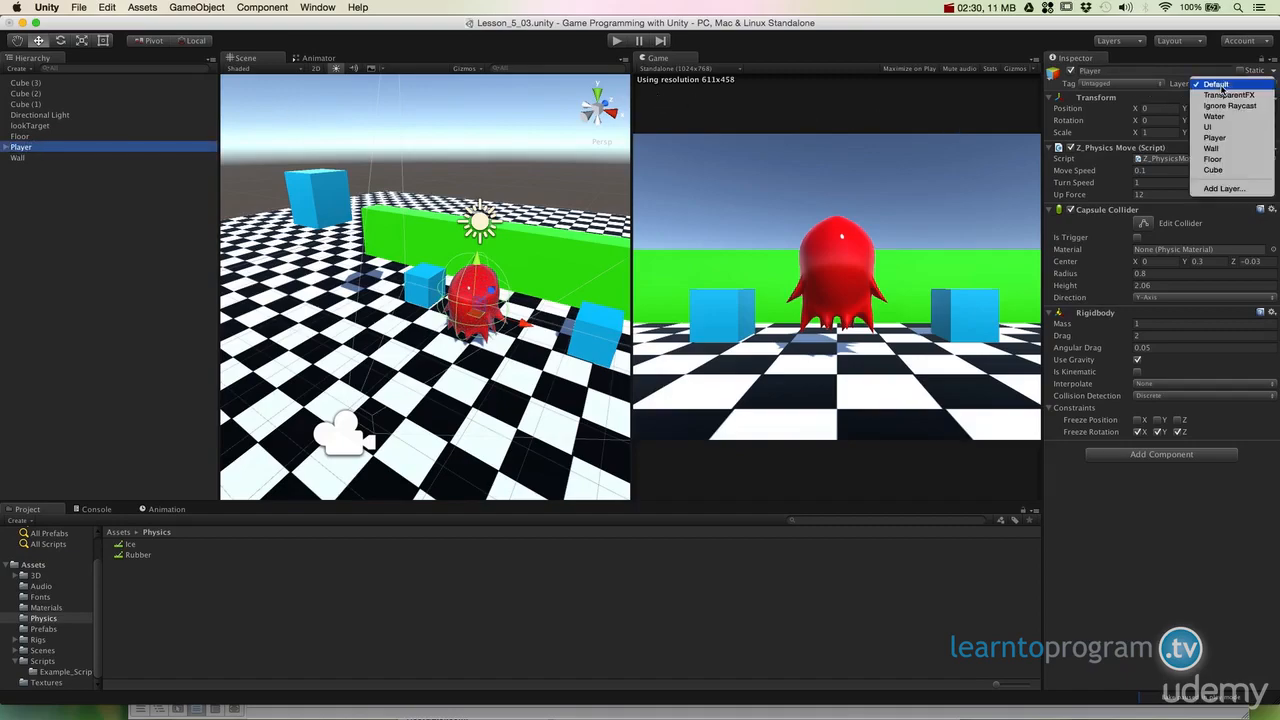
left_click(1222, 139)
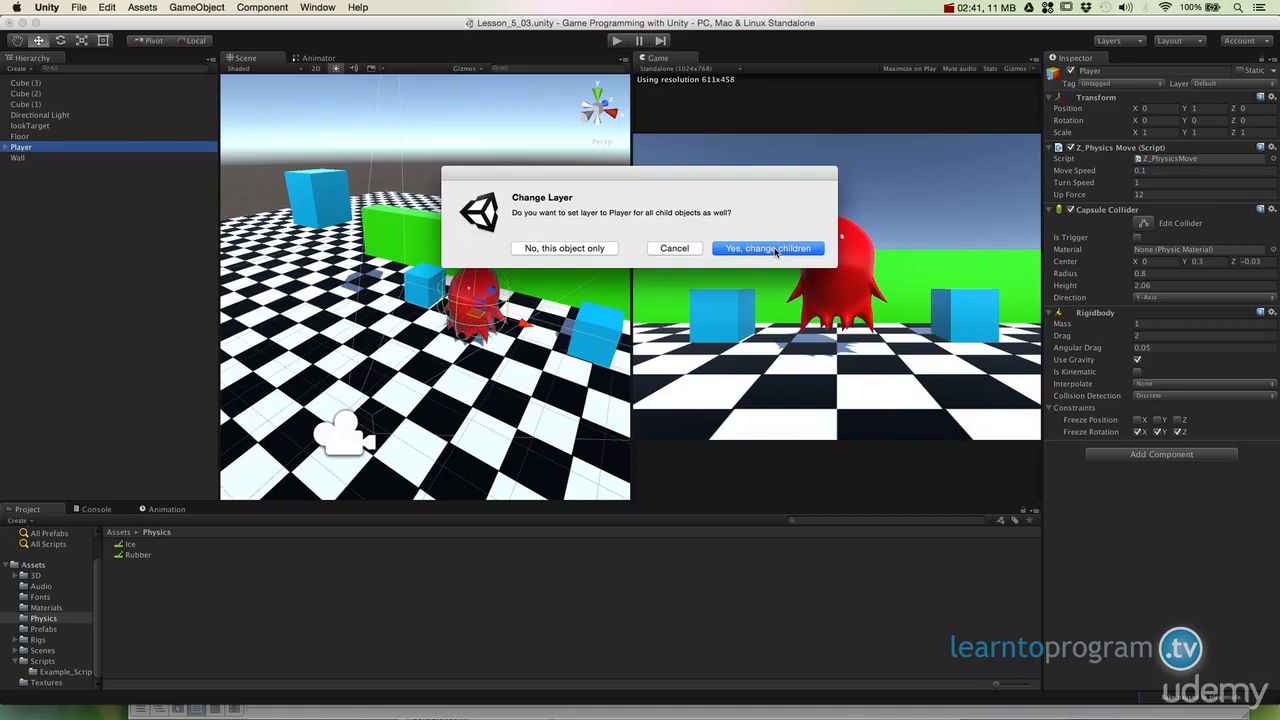
left_click(774, 249)
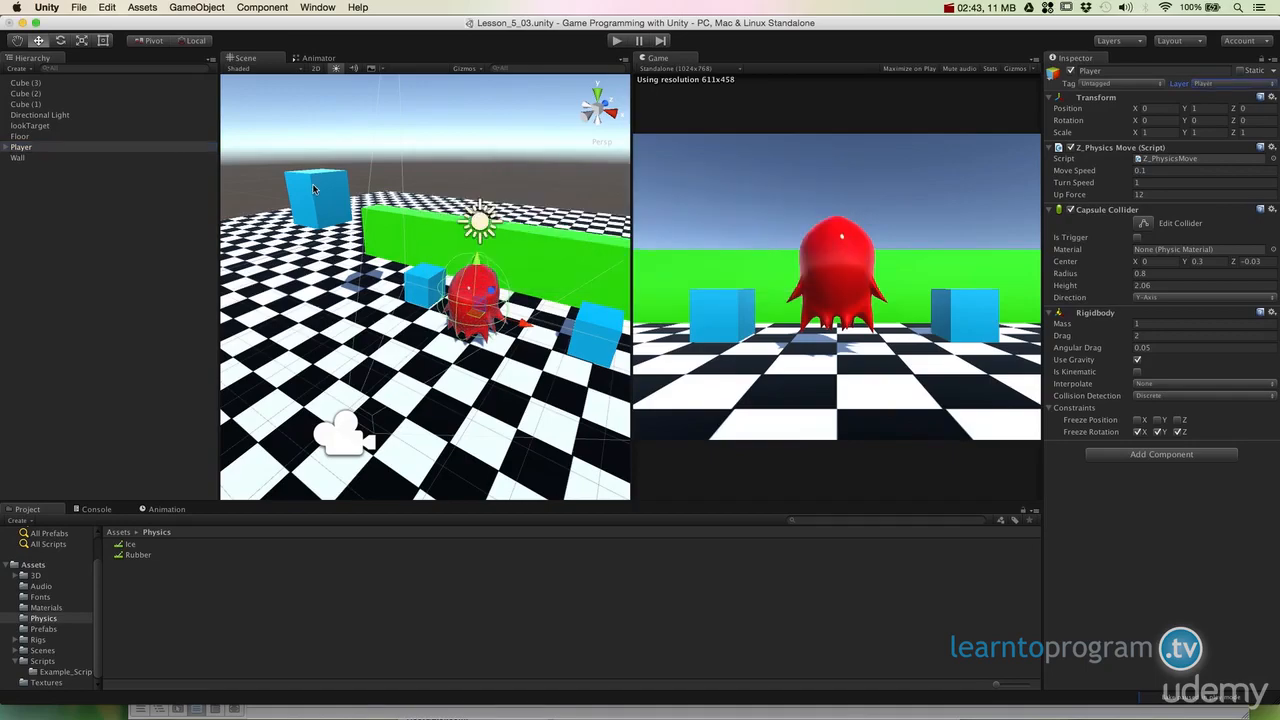
- Expand the Player object in the hierarchy and inspect the layer of its EyeGuy child
left_click(6, 147)
left_click(15, 158)
left_click(7, 159)
left_click(14, 158)
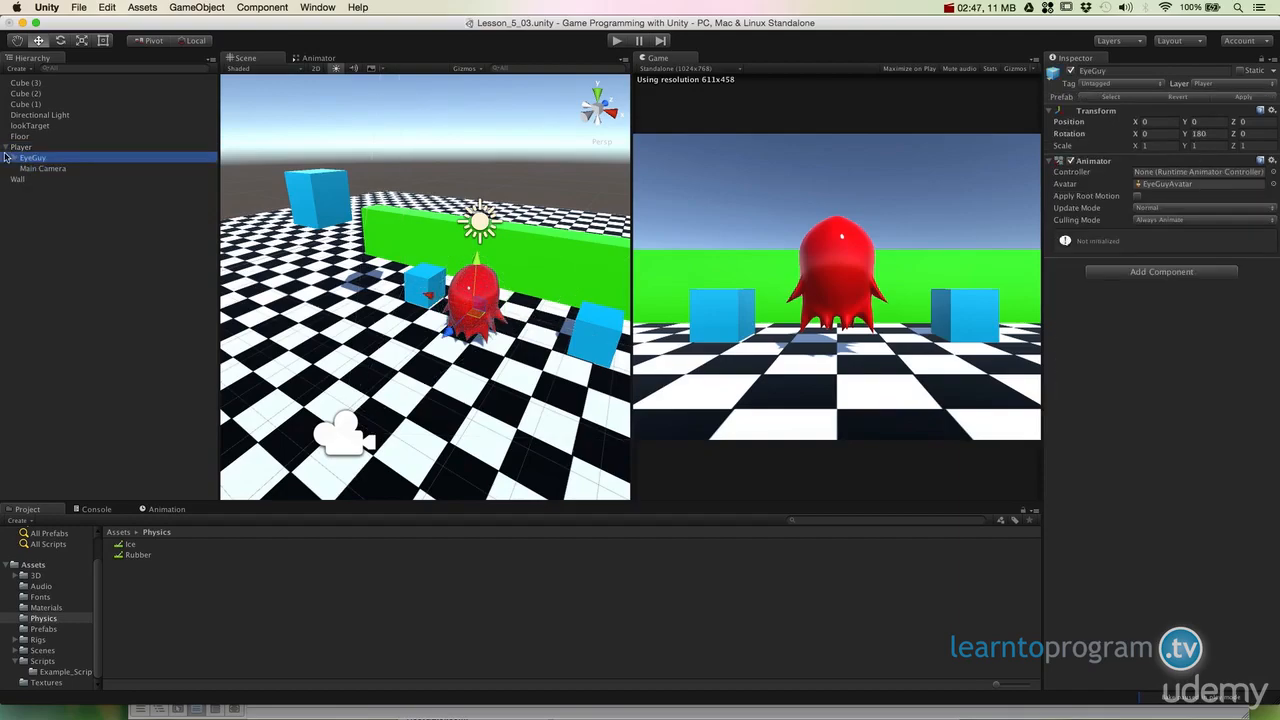
- Collapse the Player object in the hierarchy and open the project's Physics settings
left_click(6, 148)
left_click(20, 147)
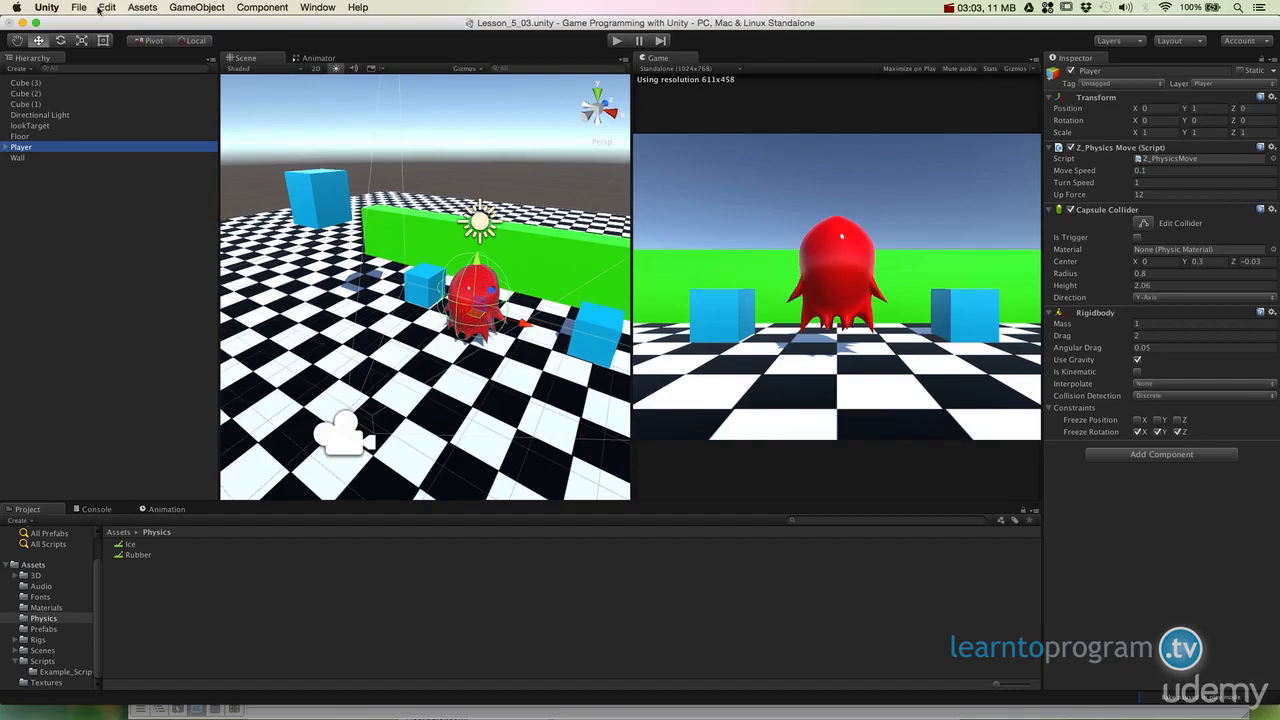
left_click(107, 7)
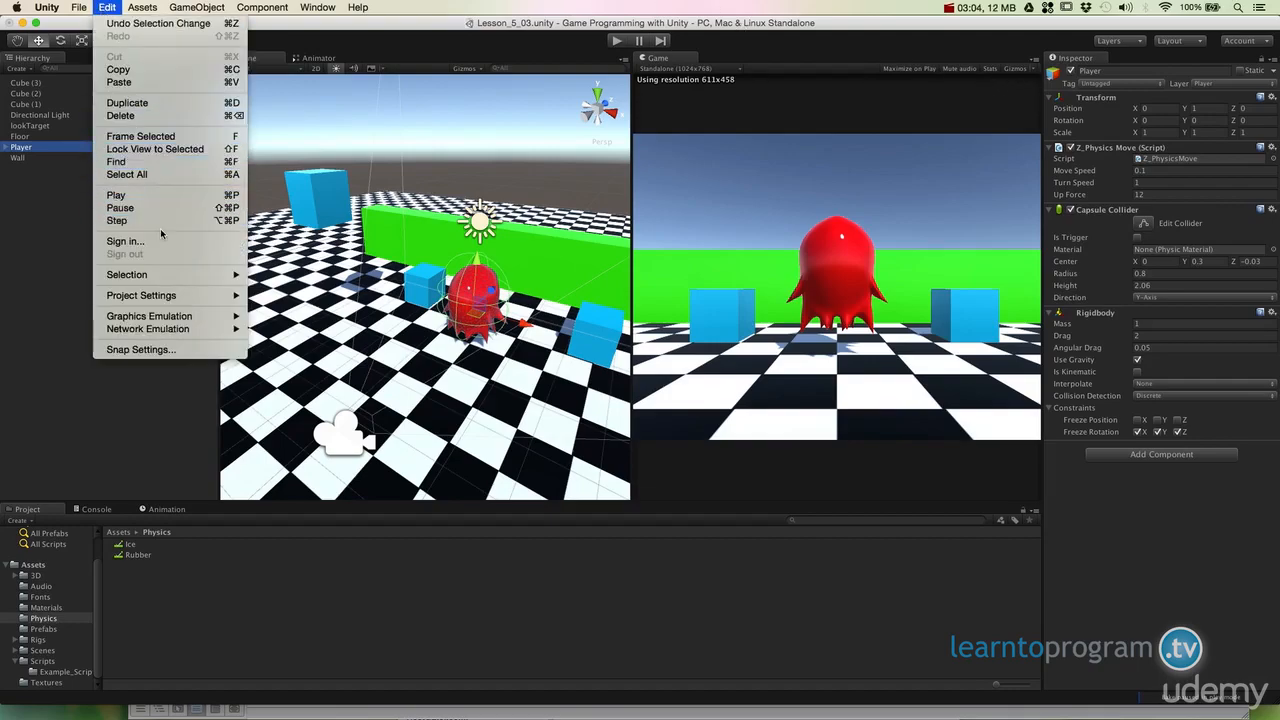
mouse_move(161, 298)
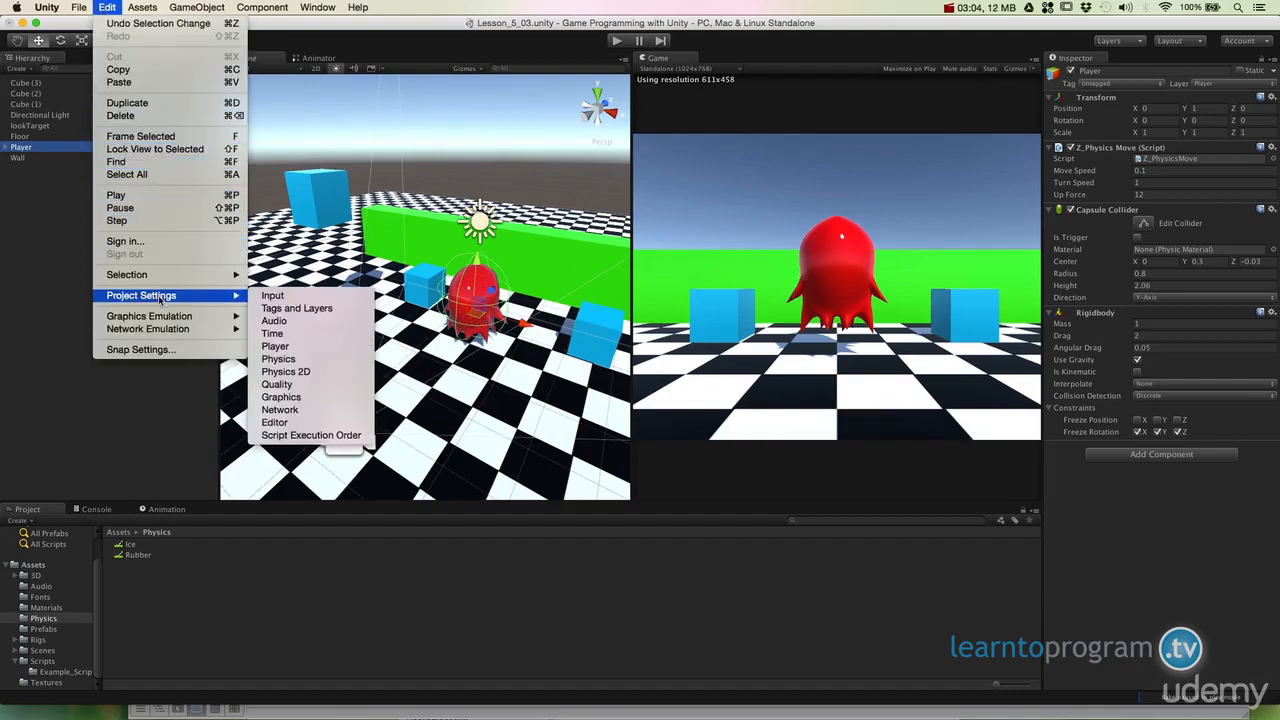
left_click(319, 359)
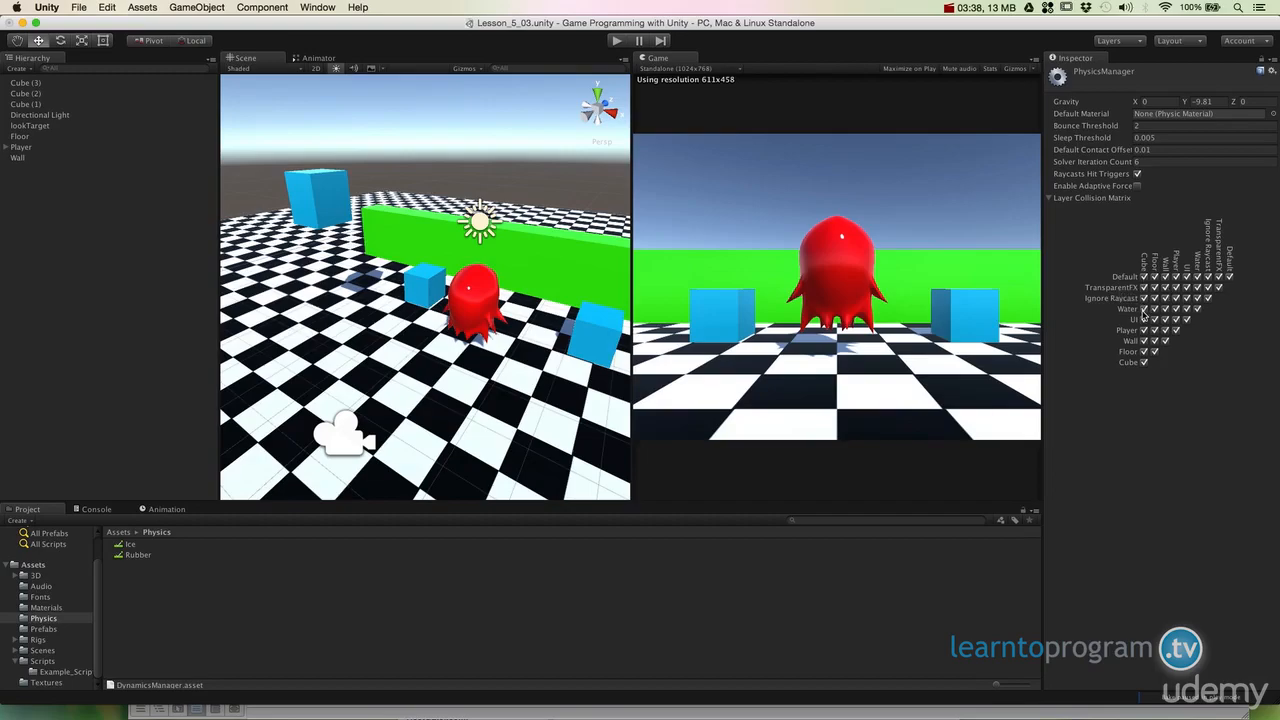
- Turn off collisions between the Floor and Cube layers for two play tests of the scene, and turn them back on
left_click(1144, 352)
left_click(616, 42)
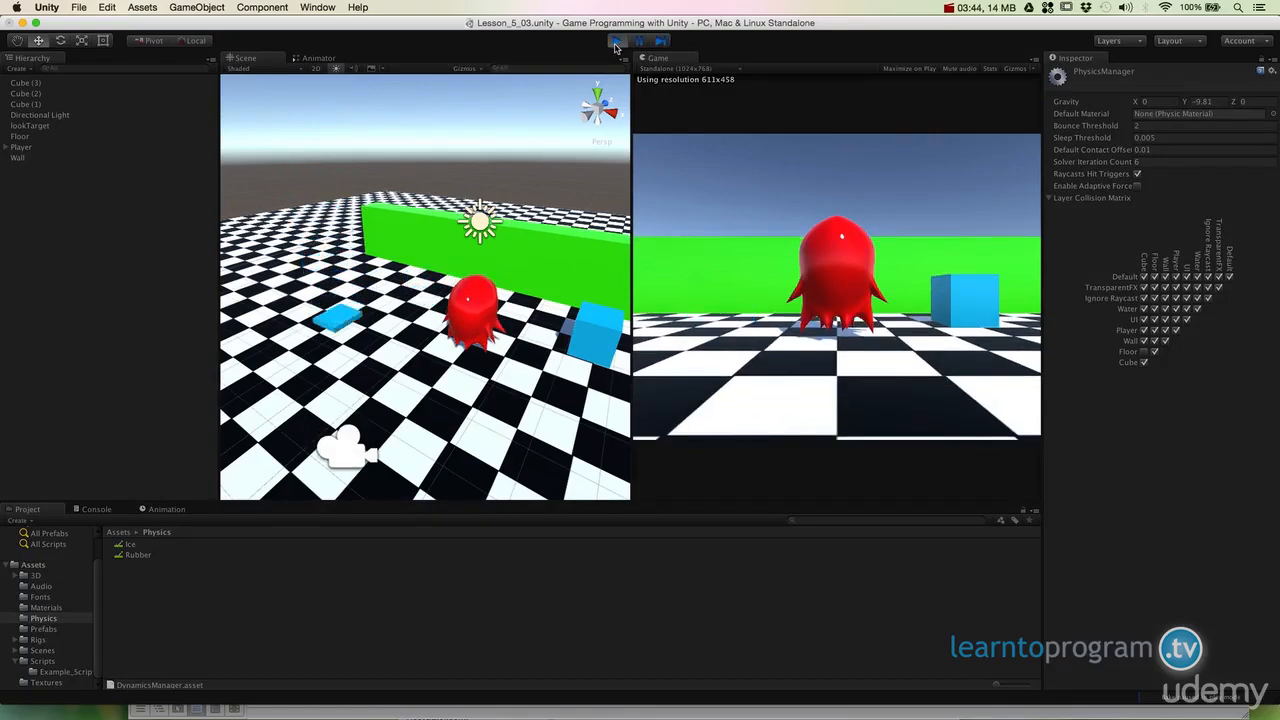
left_click(617, 42)
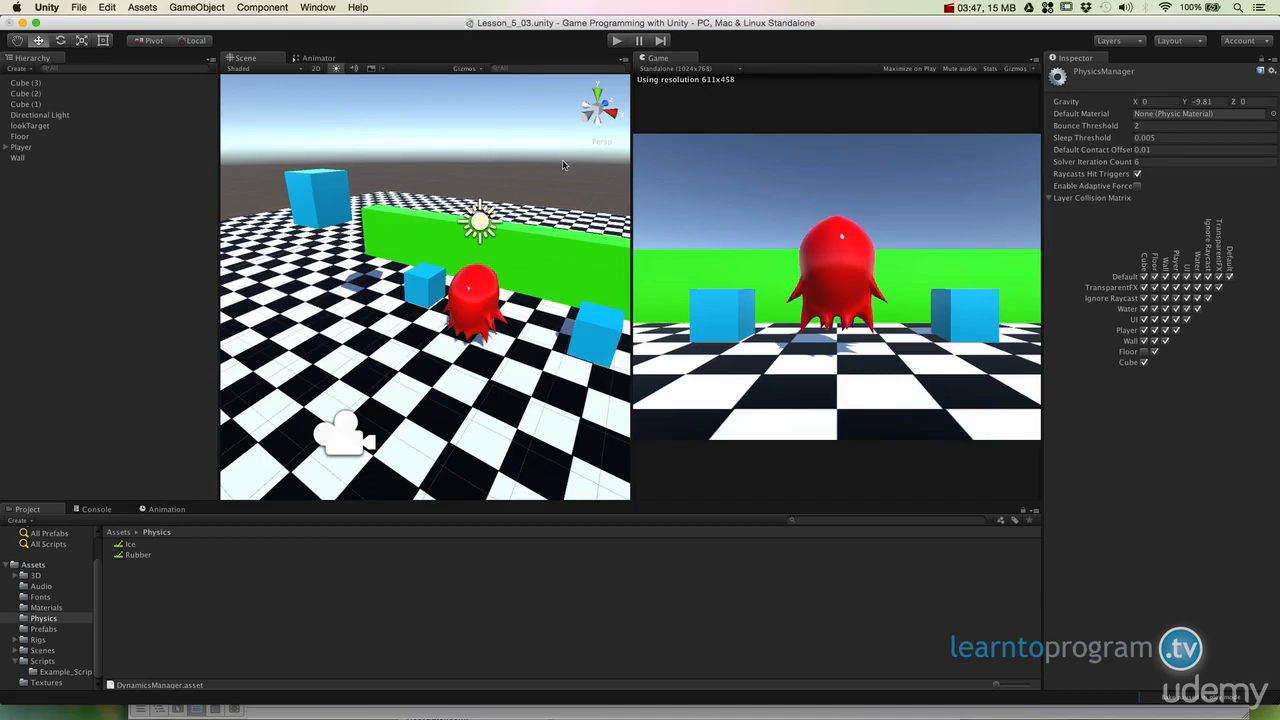
left_click(618, 42)
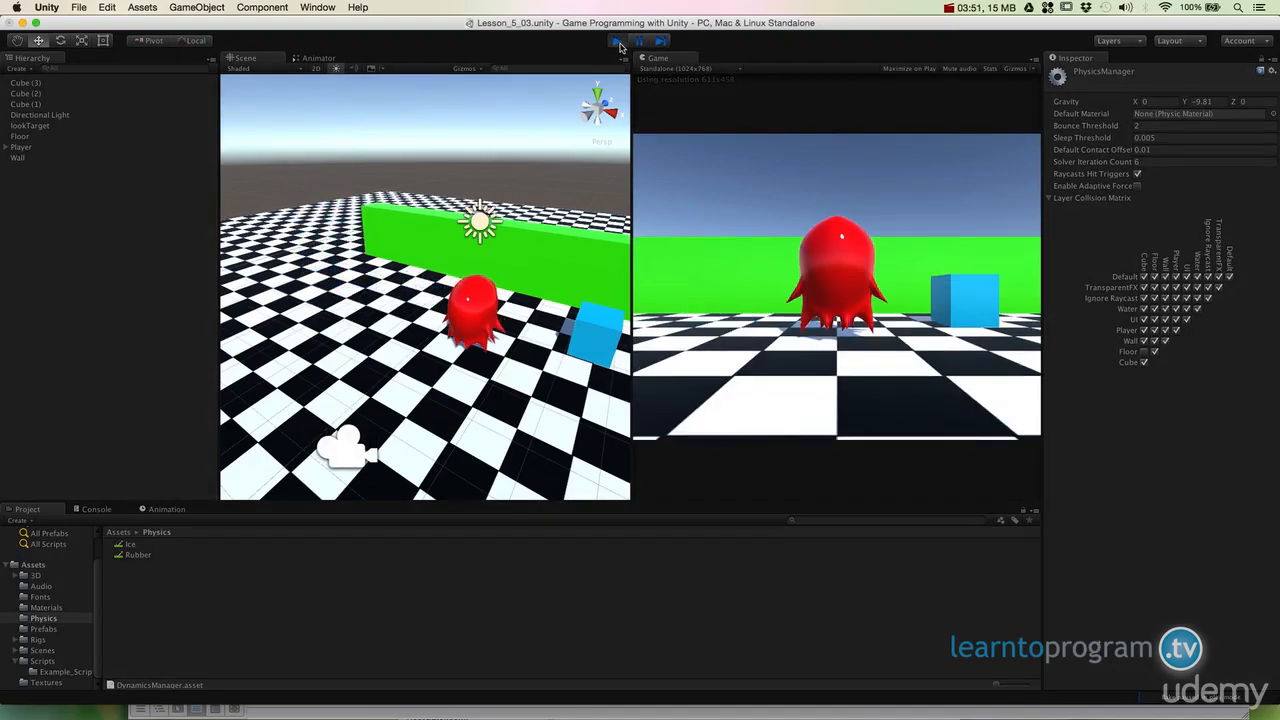
left_click(618, 42)
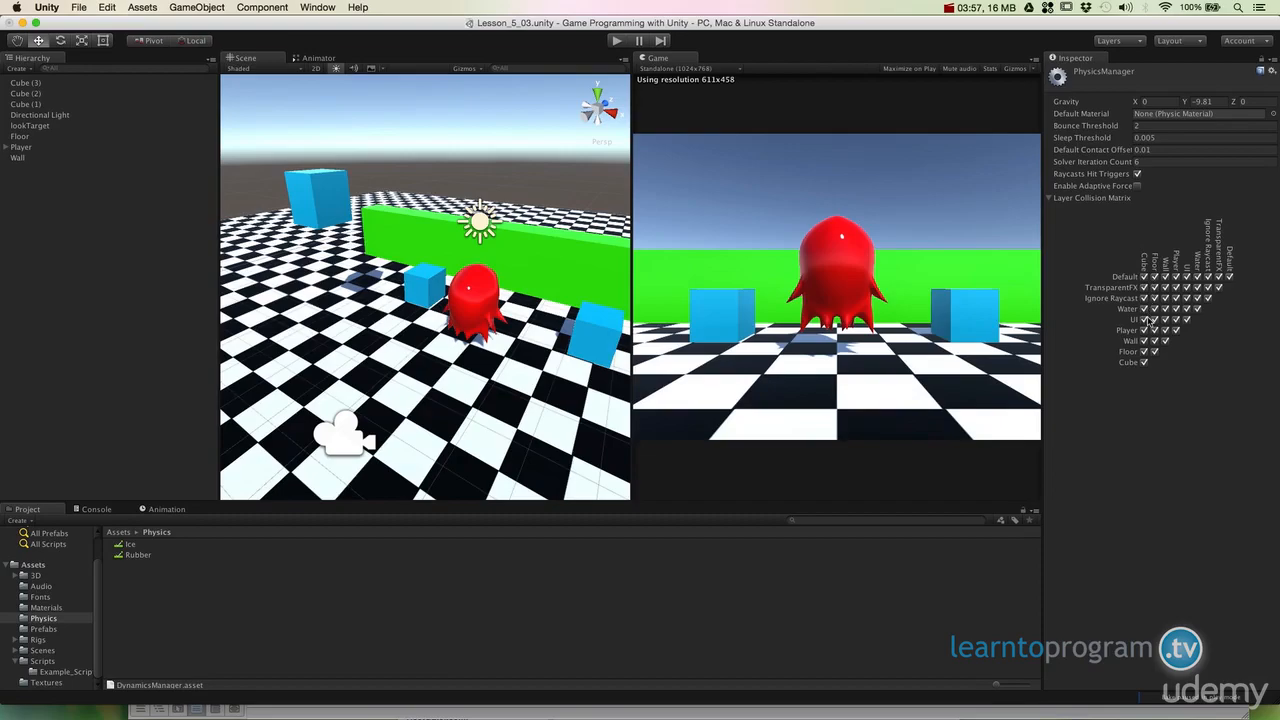
- Turn off collisions between the Wall and Cube layers and play-test by driving the Player to push a cube into the green wall
left_click(617, 42)
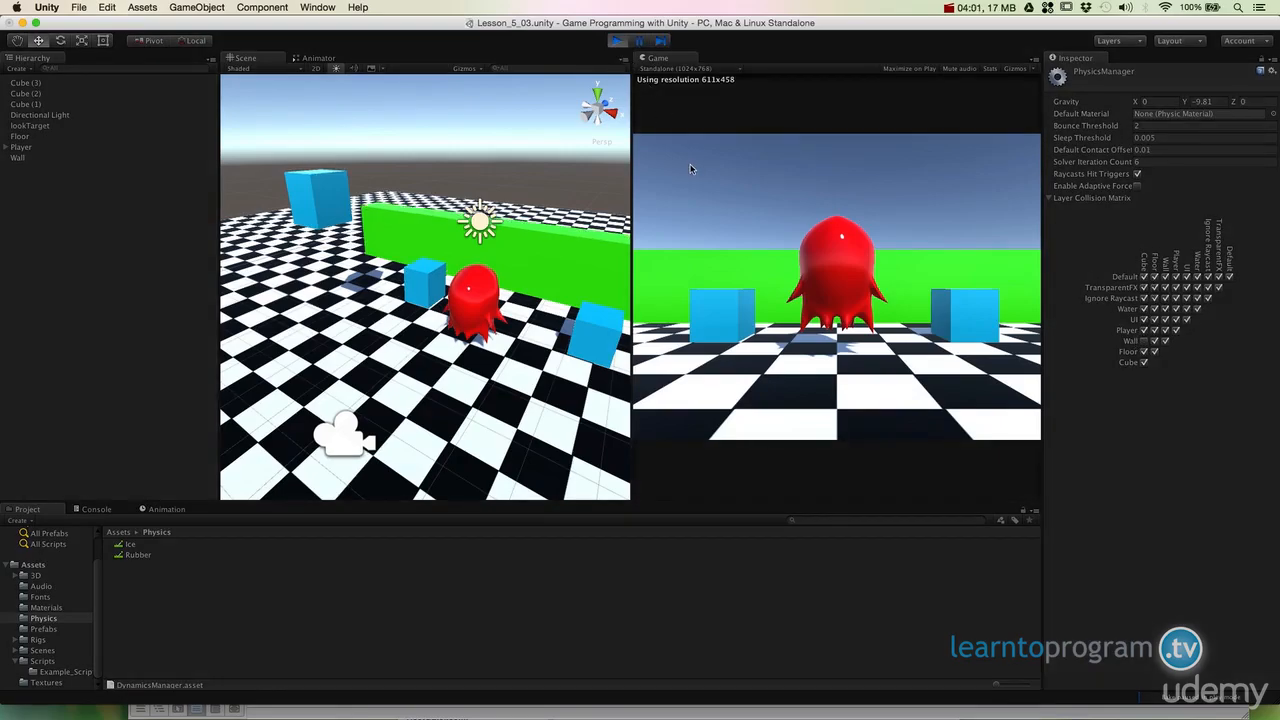
key("Left")
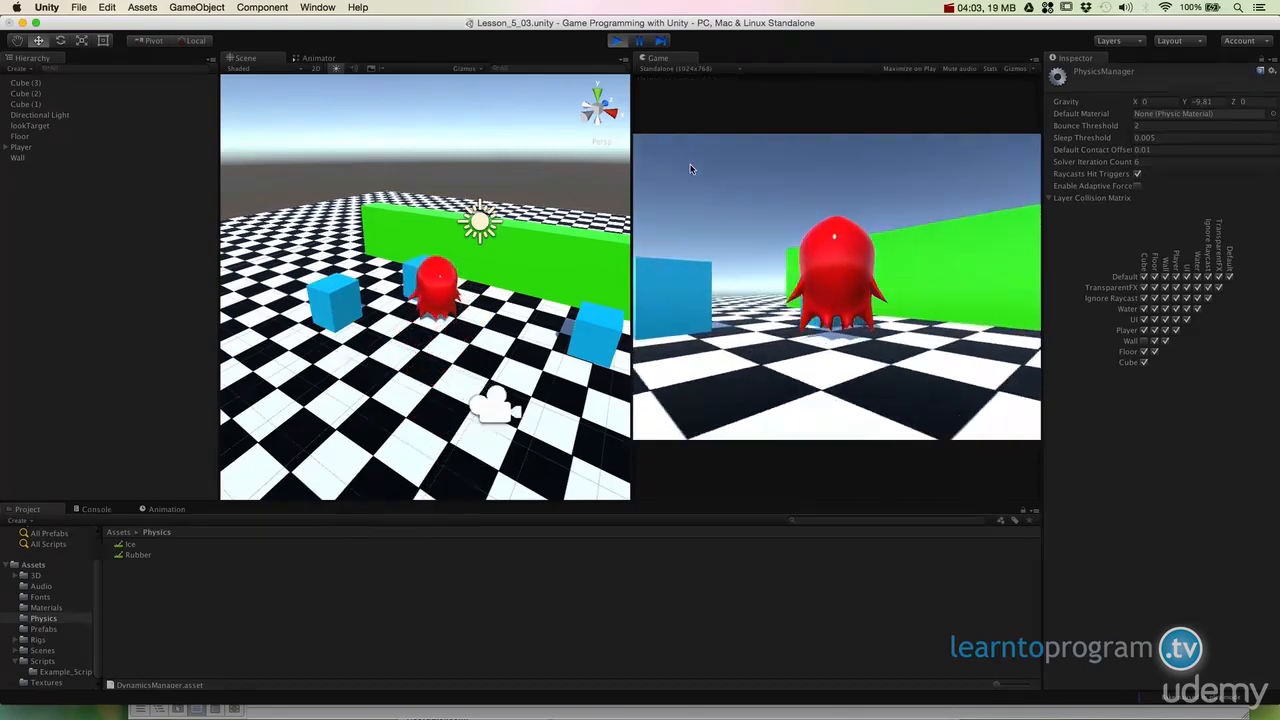
key("Left")
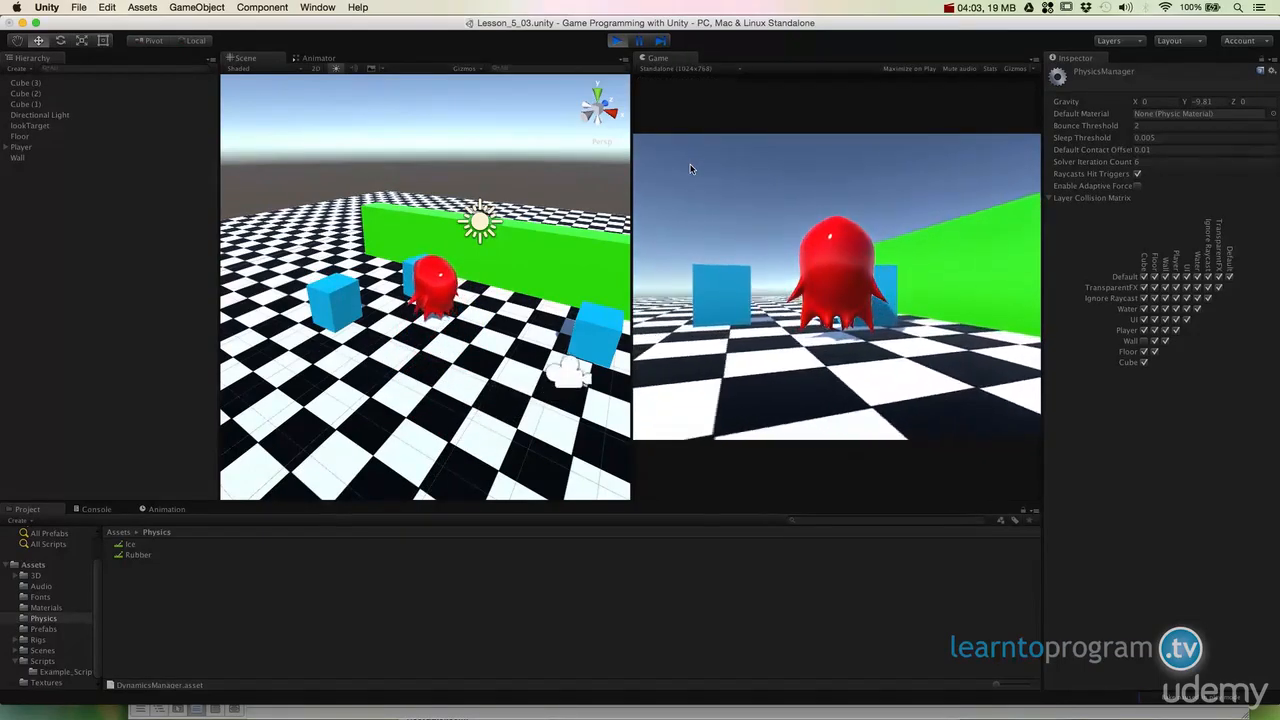
key("Left")
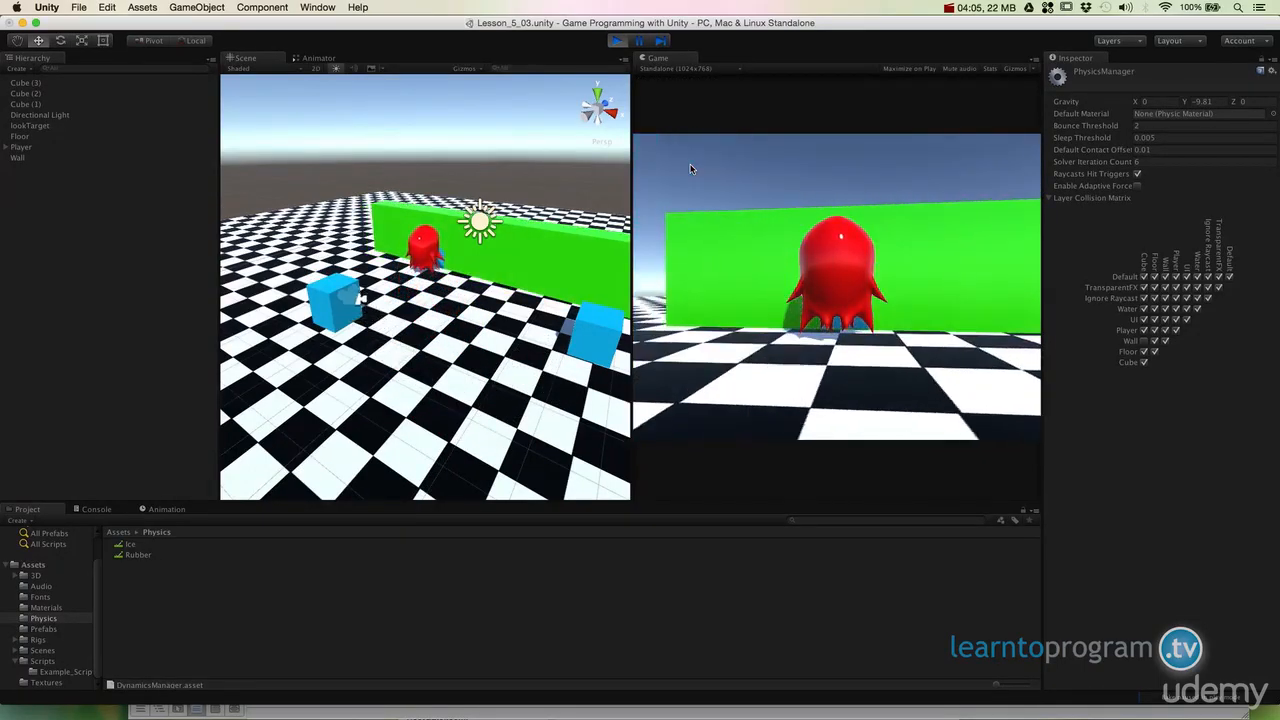
key("Left")
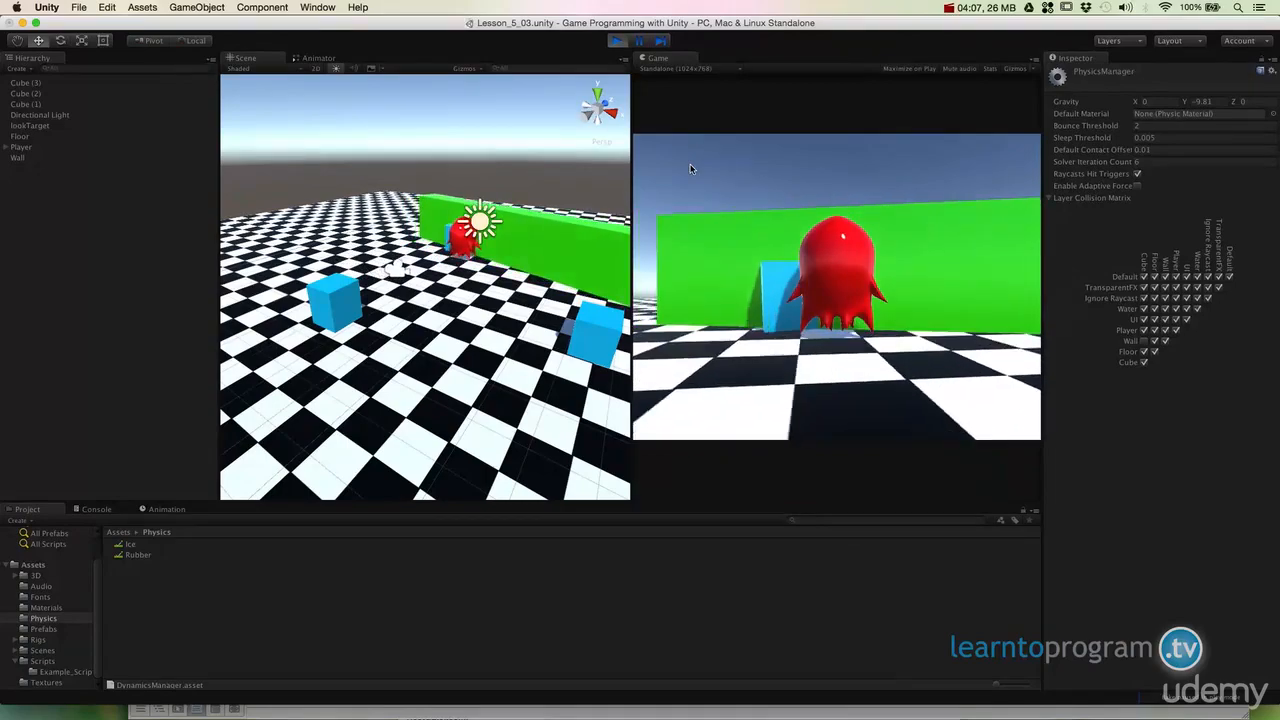
key("Left")
key("Up")
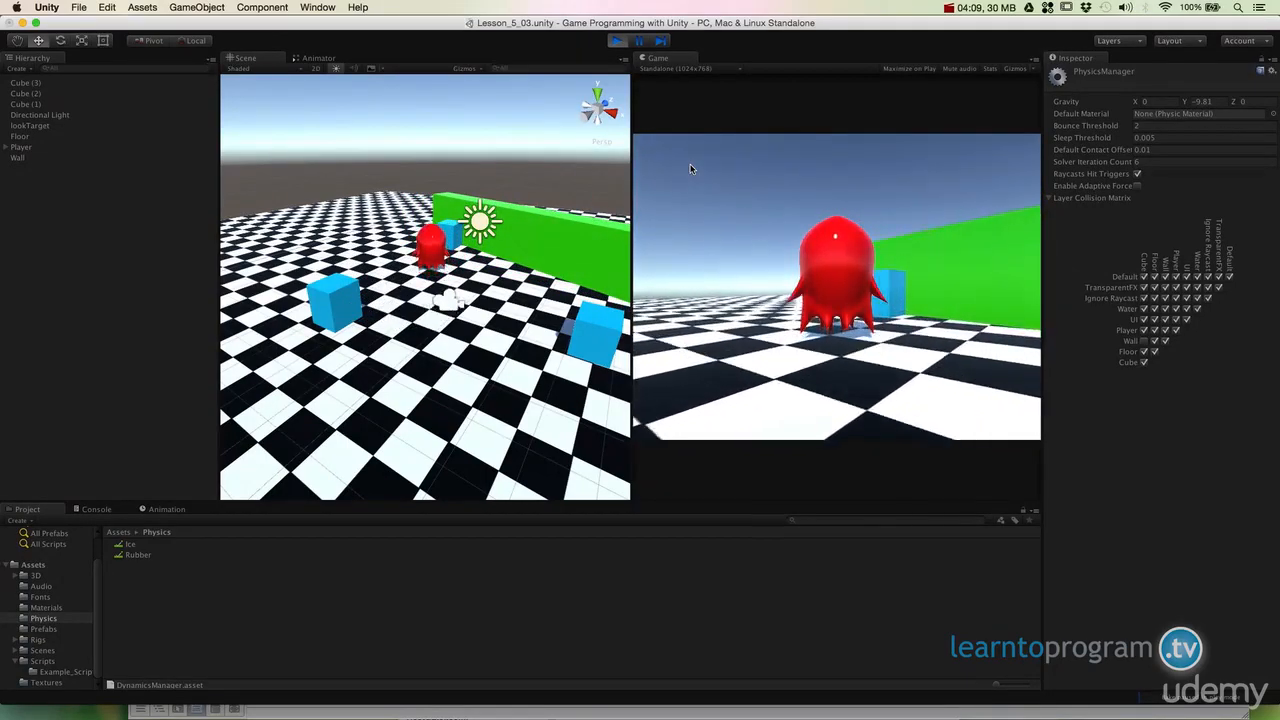
key("Right")
key("Right")
key("Up")
key("Down")
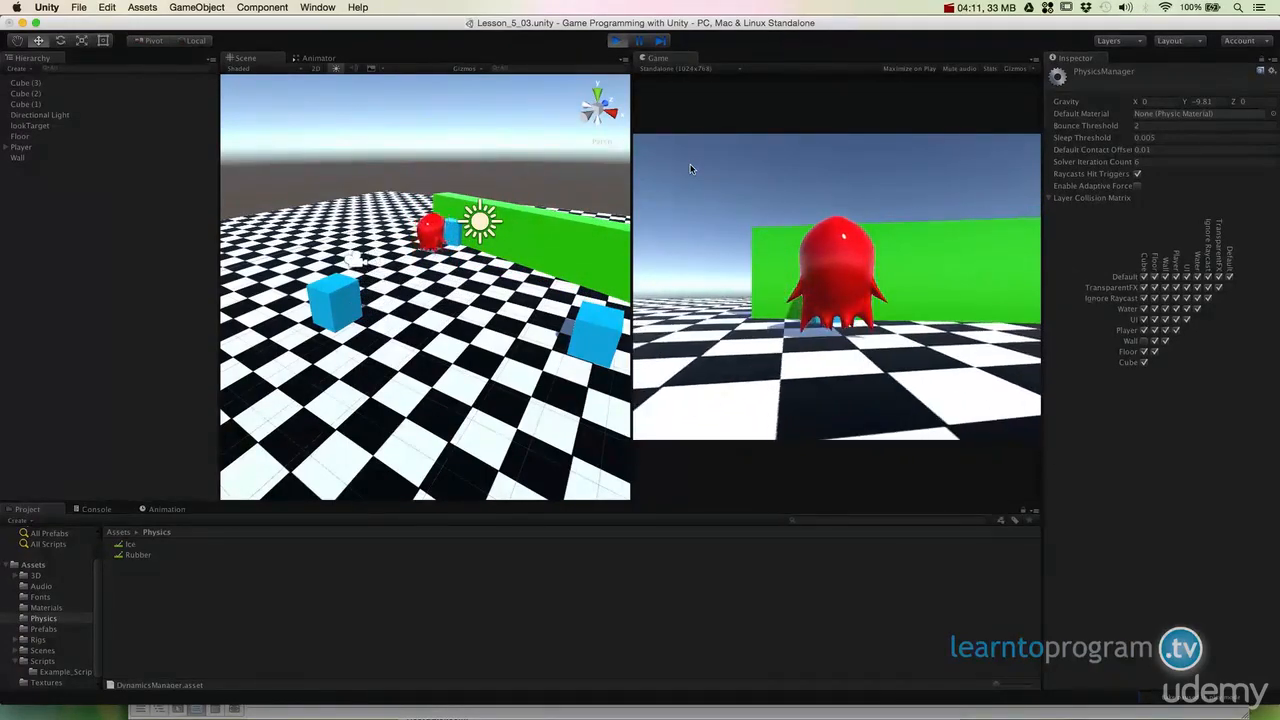
key("Up")
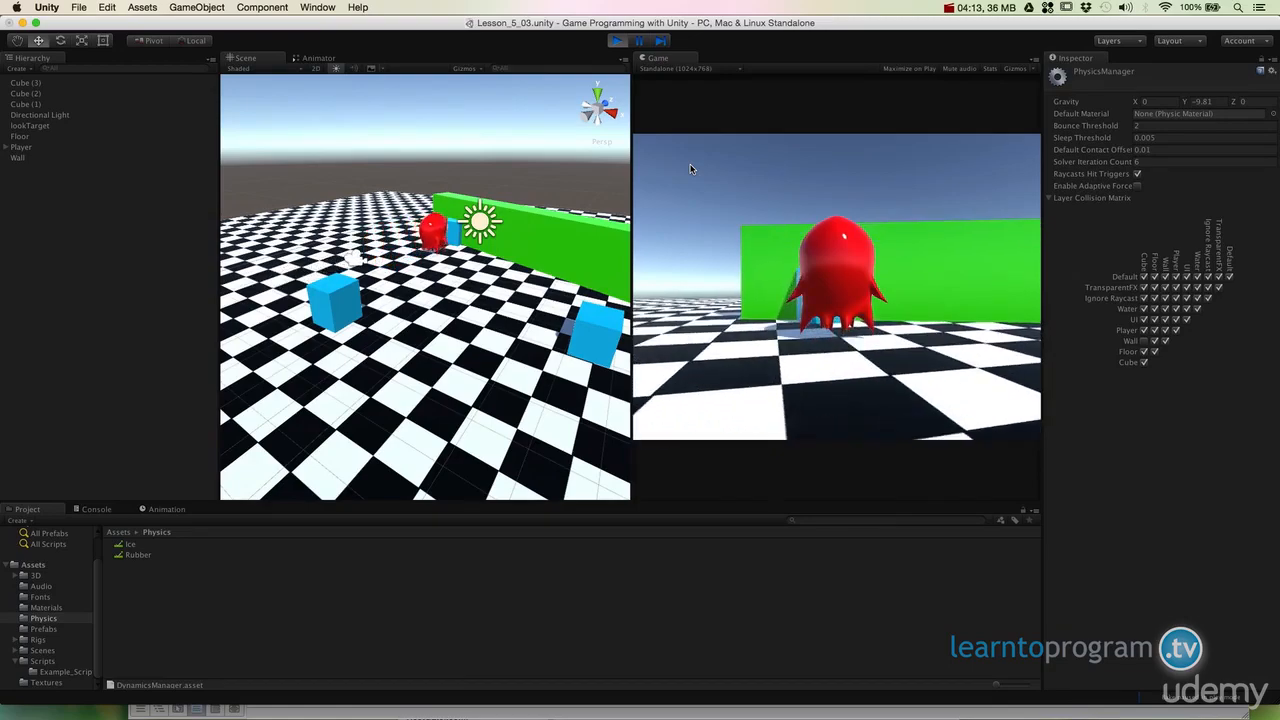
key("Down")
key("Up")
key("Down")
key("Right")
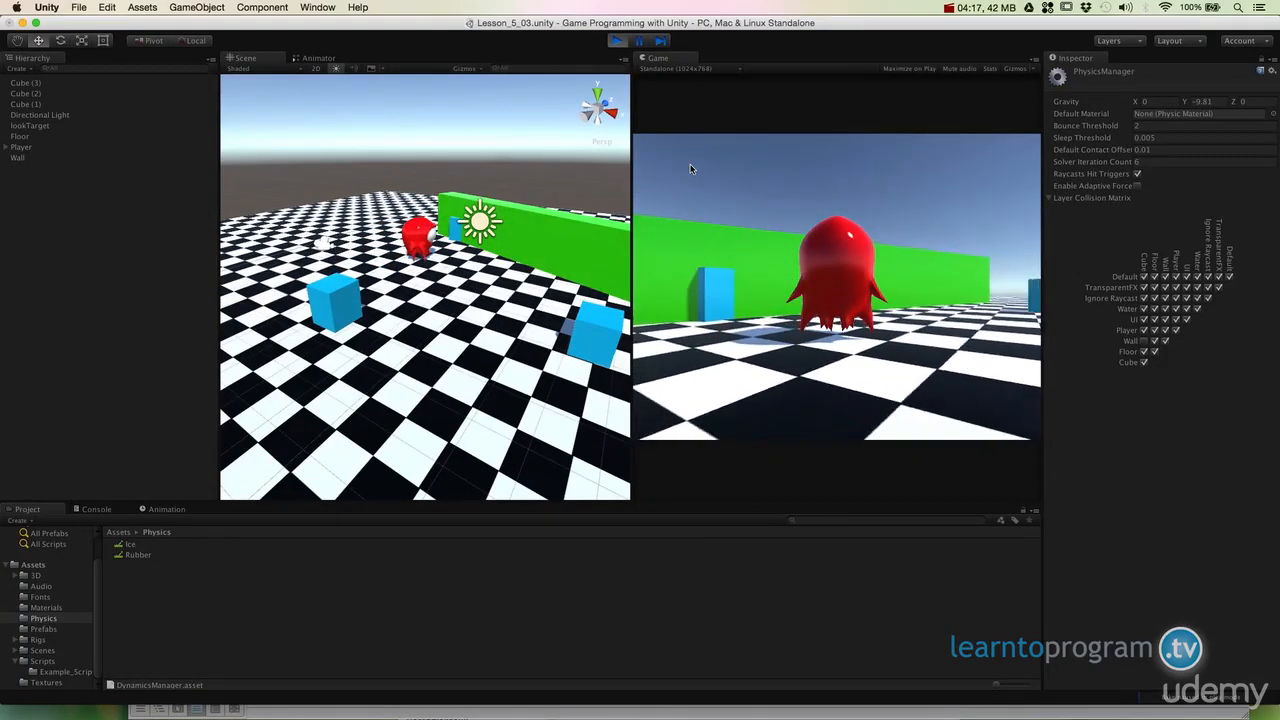
- Drive the Player around the second cube, push it towards the wall, bump the wall with the Player, and end the play test
key("Right")
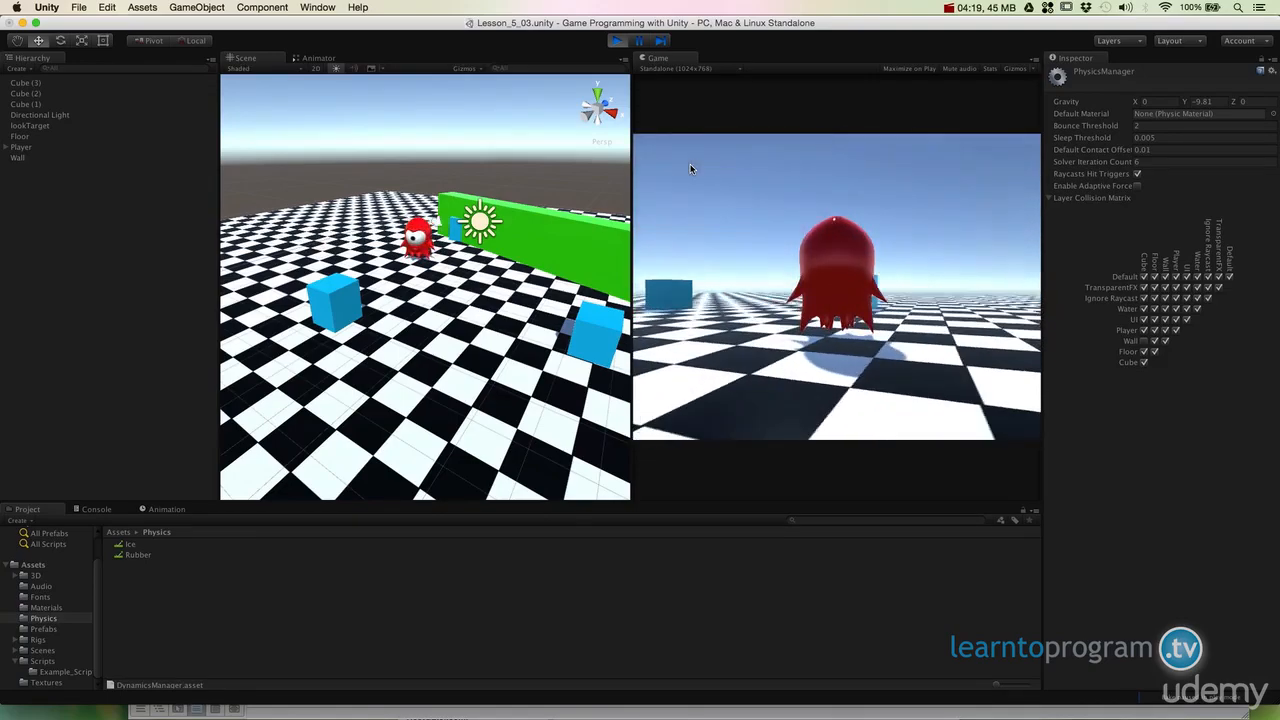
key("Up")
key("Up")
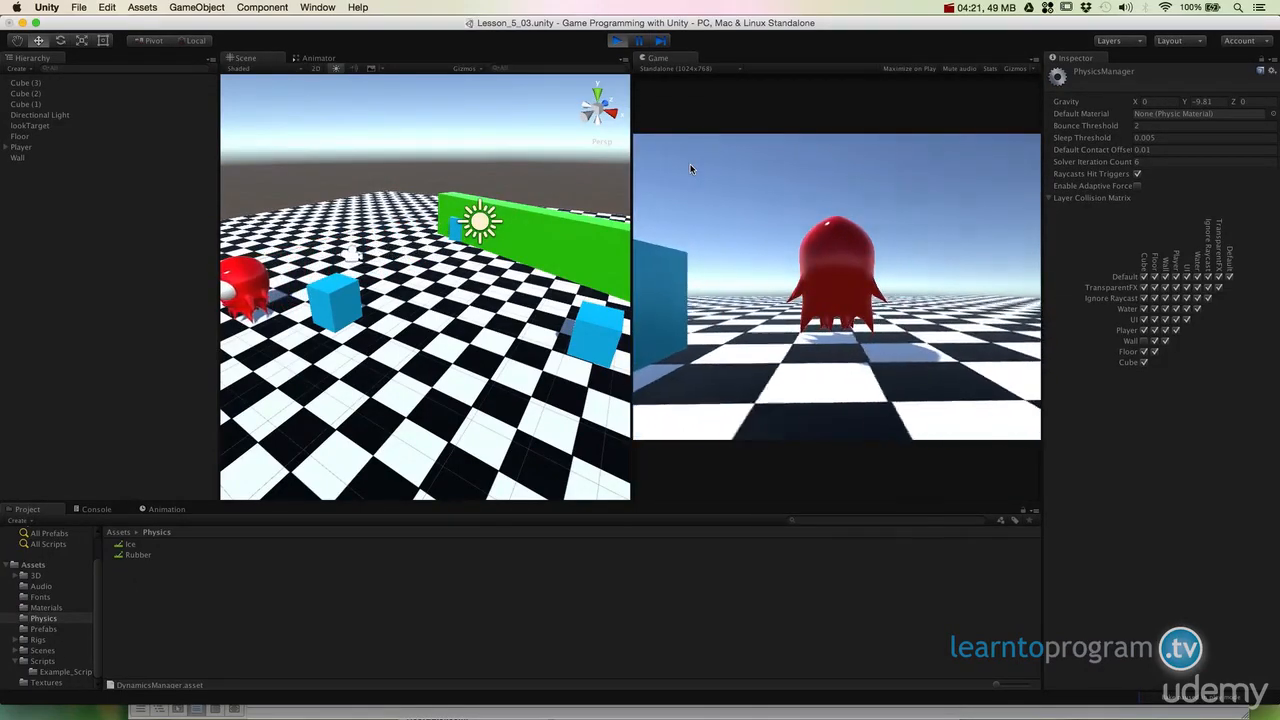
key("Left")
key("Up")
key("Left")
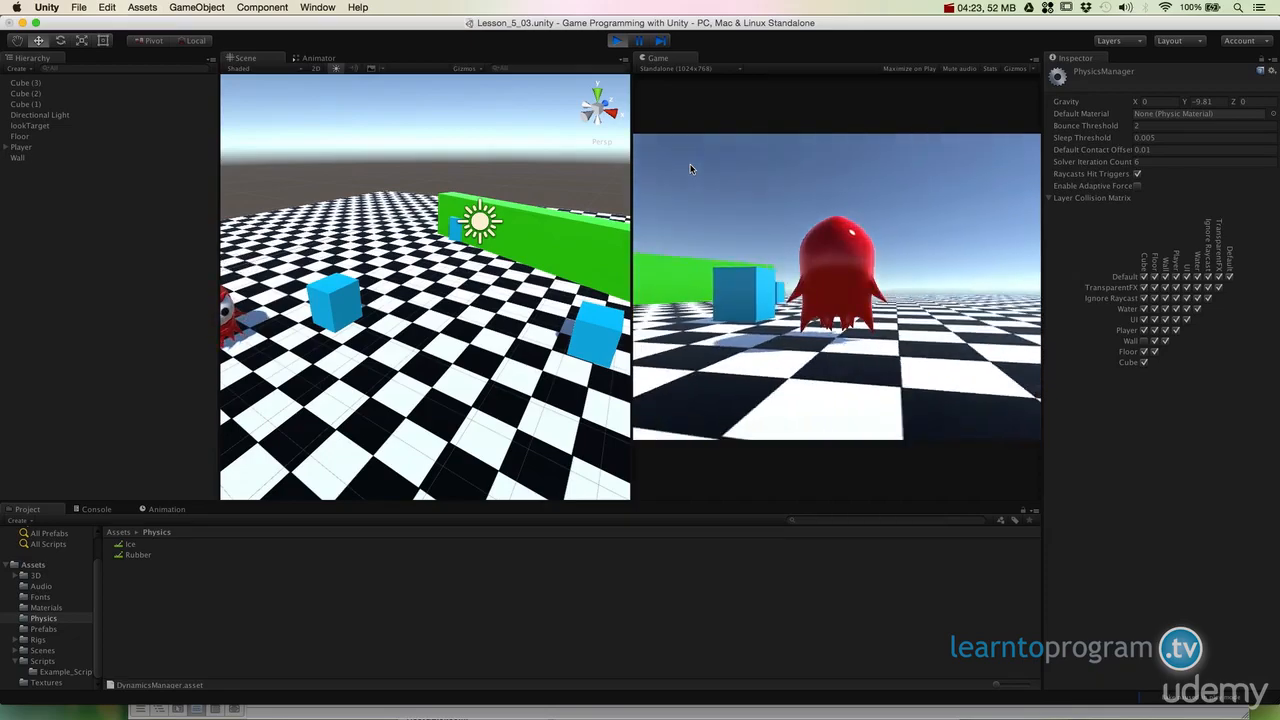
key("Left")
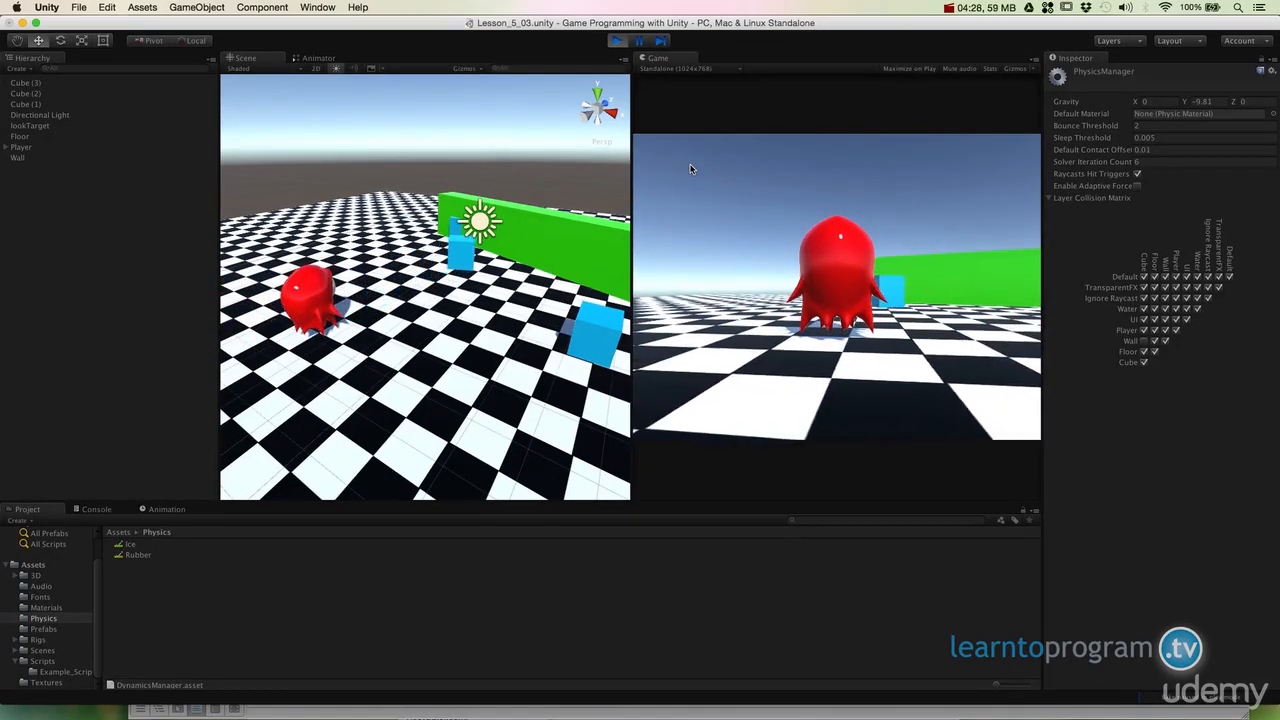
key("Up")
key("Up")
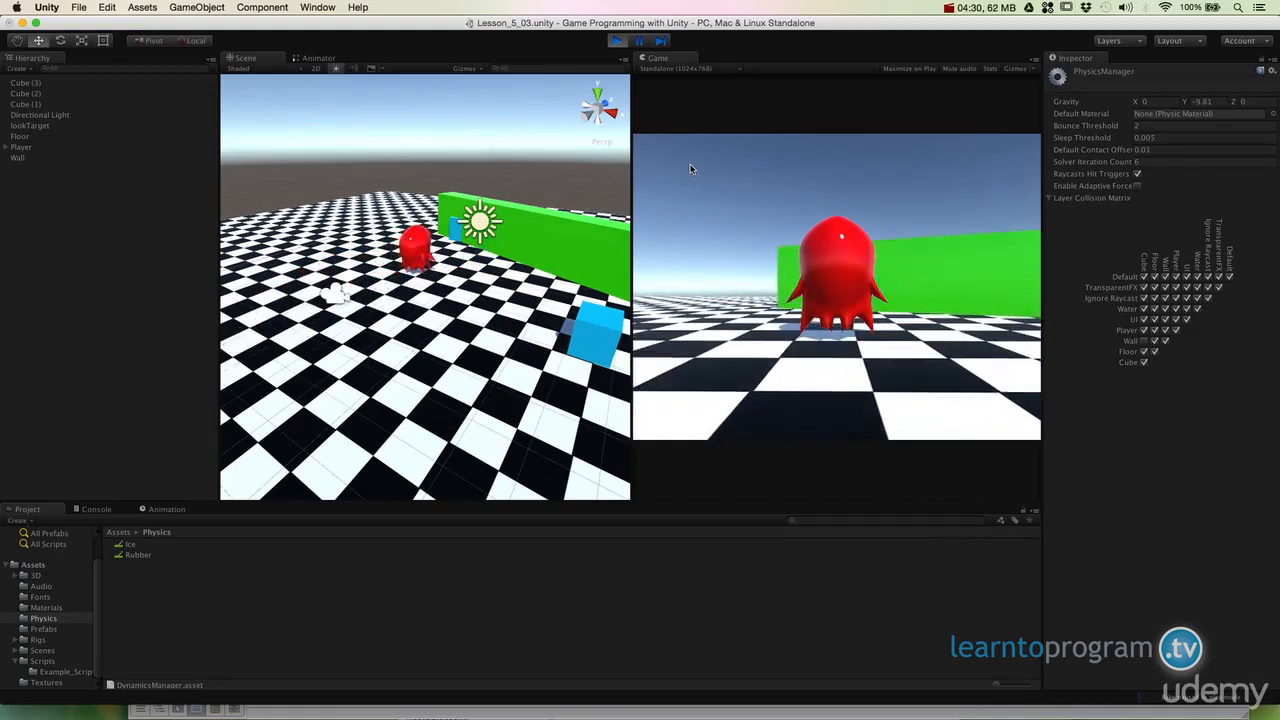
key("Right")
key("Up")
key("Right")
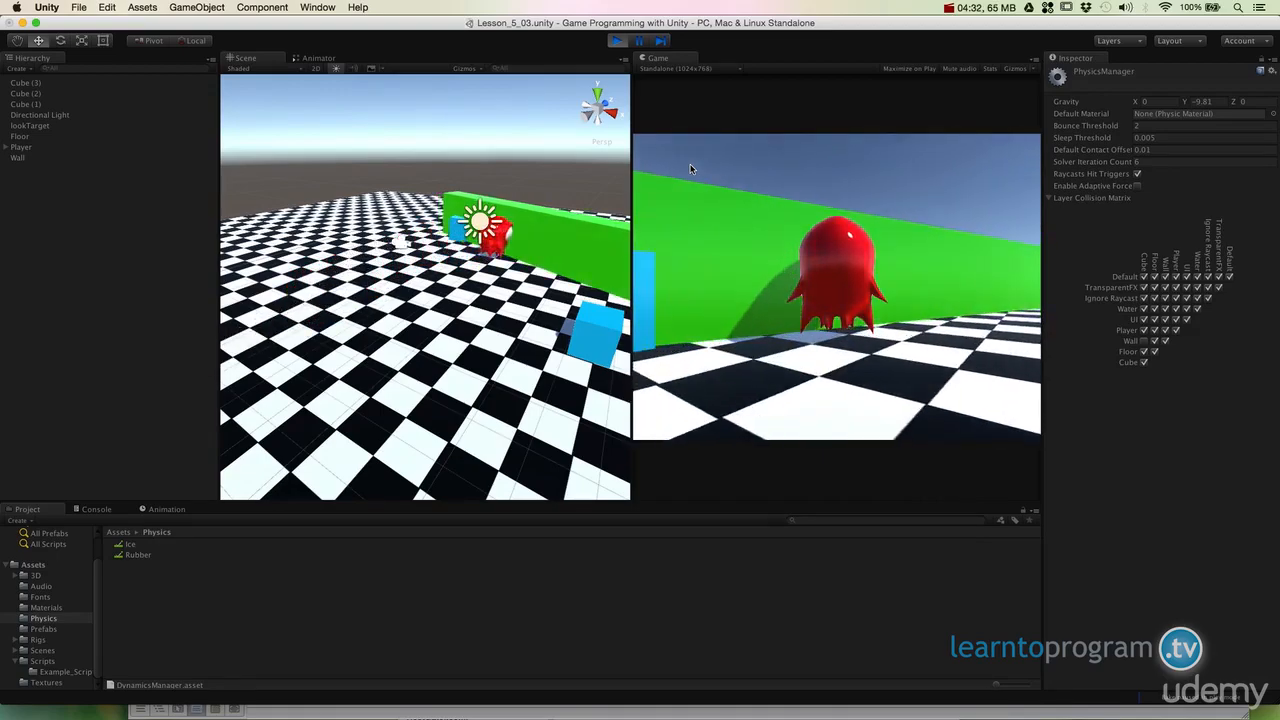
key("Left")
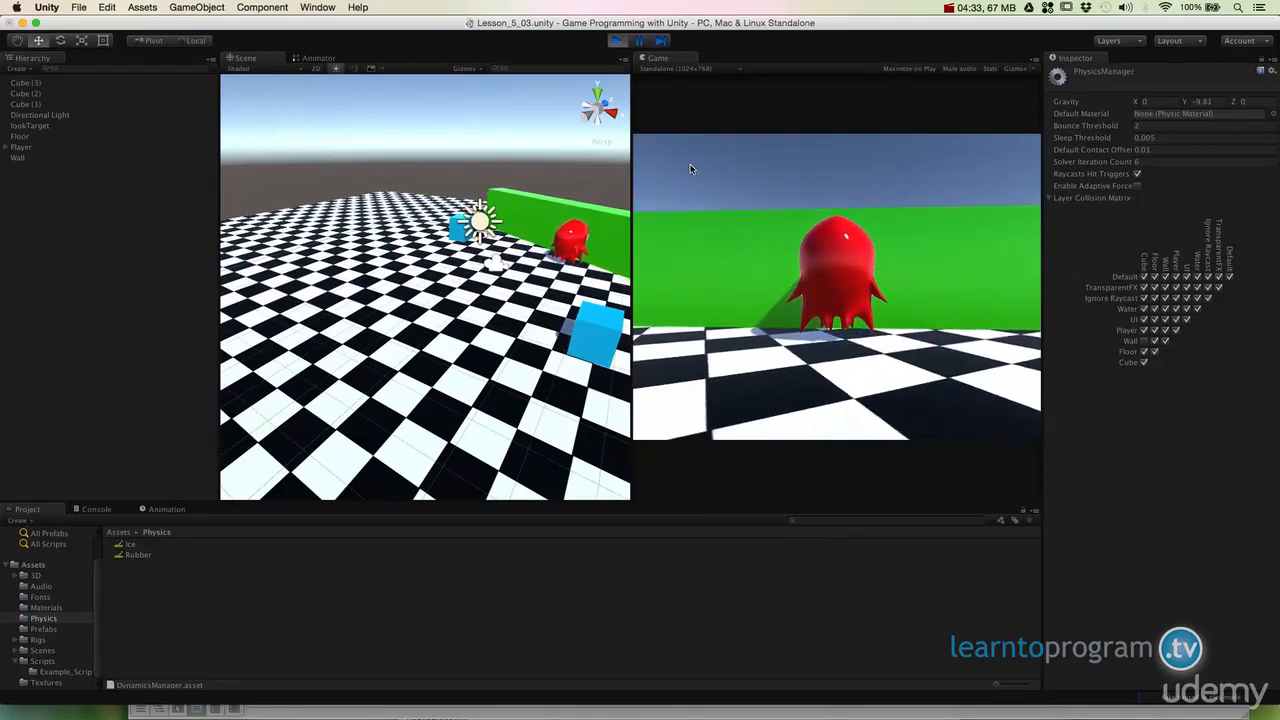
key("Up")
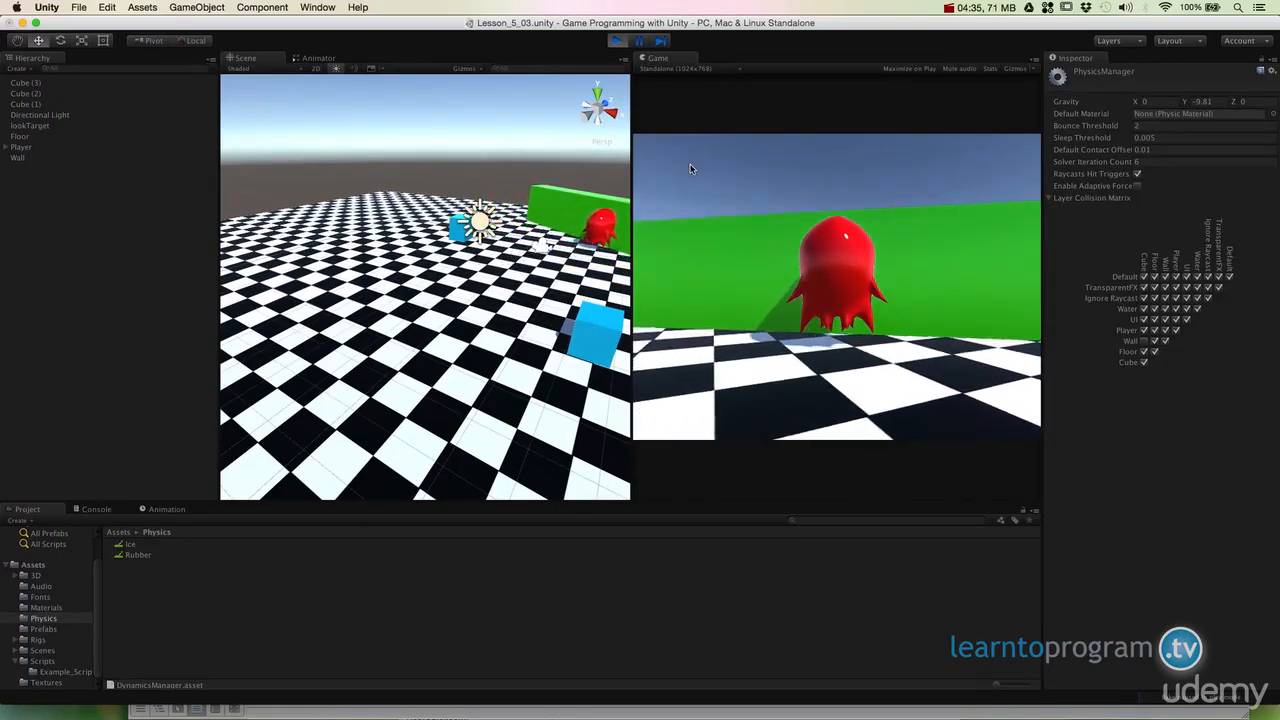
key("Down")
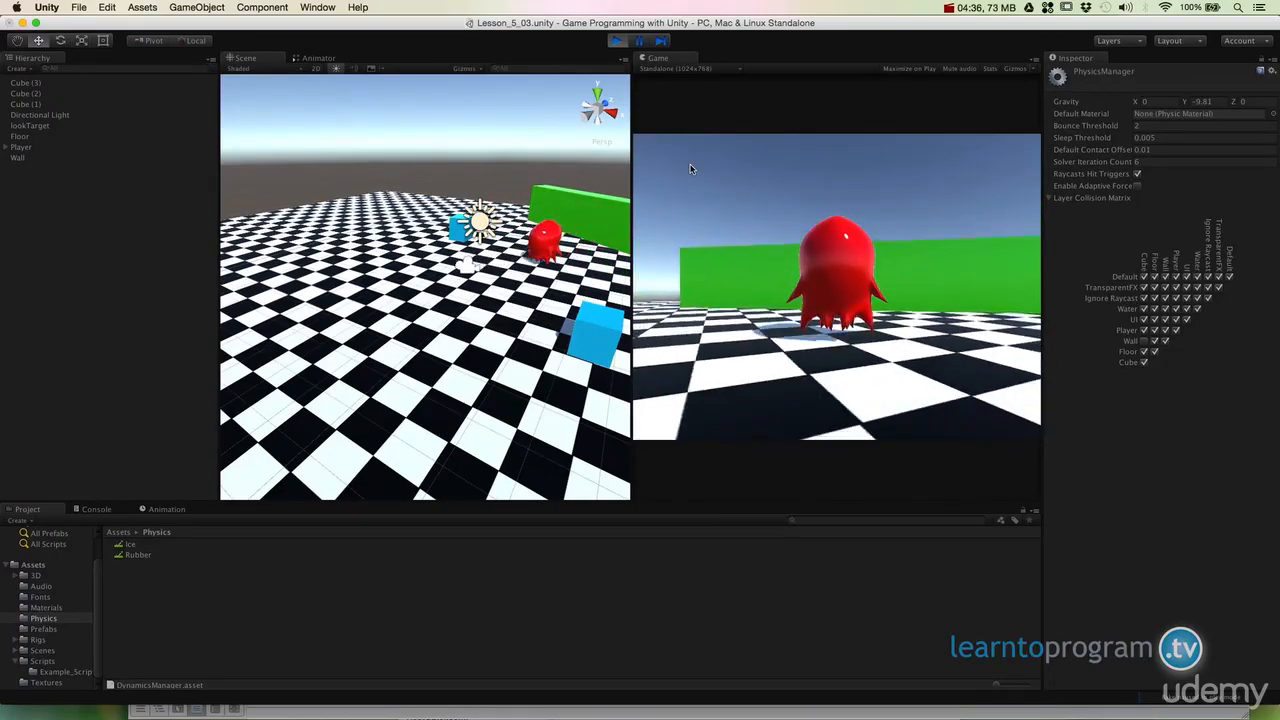
key("Right")
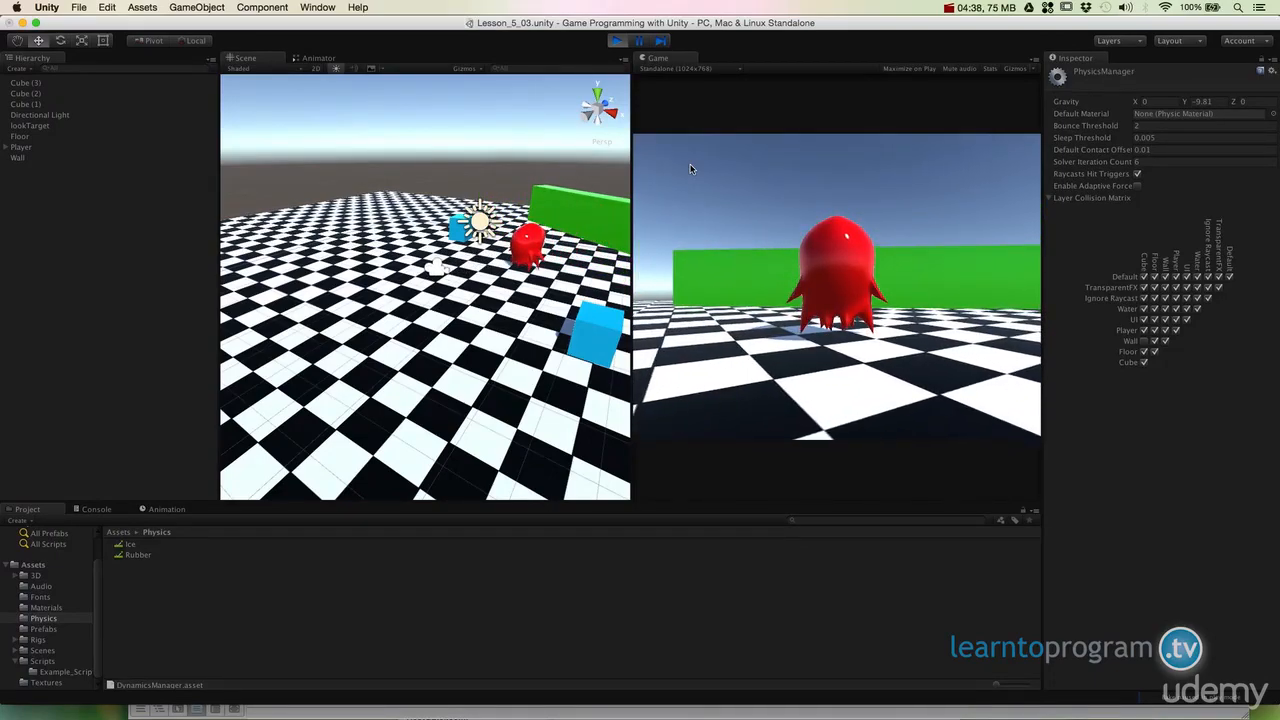
left_click(615, 42)
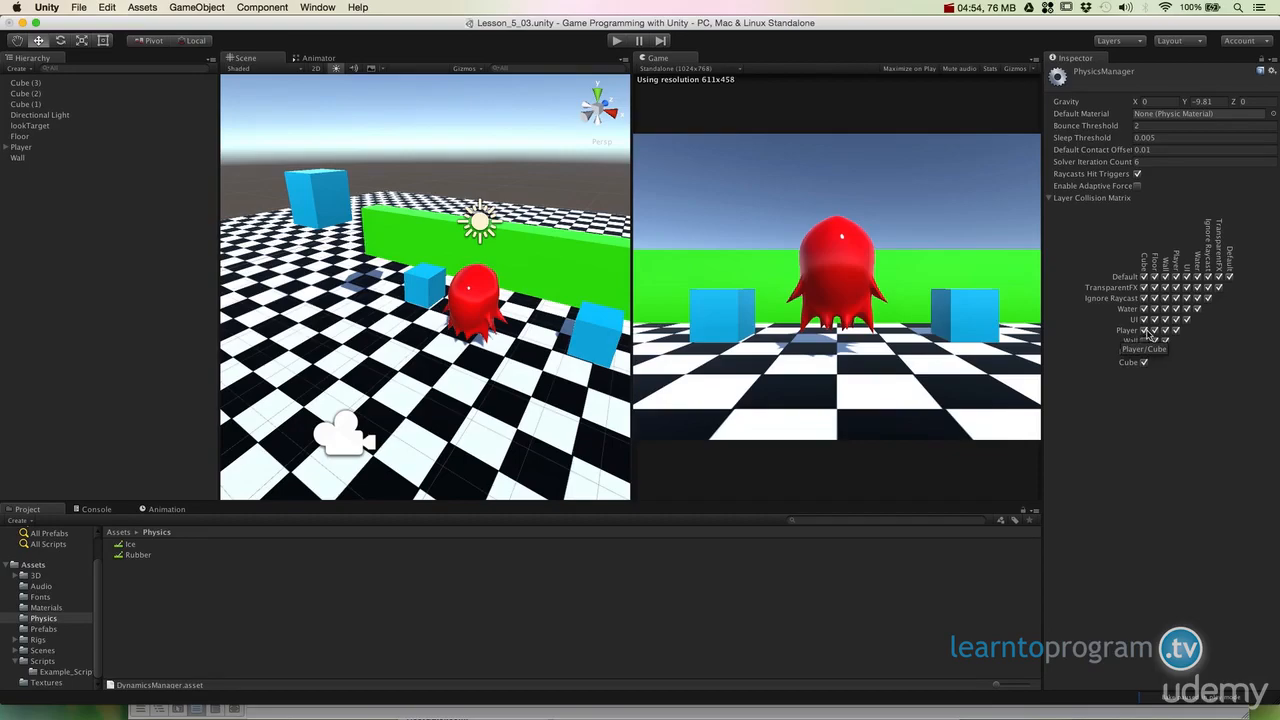
- Turn off collisions between the Player and Wall layers and play-test by driving the Player through the green wall and jumping
left_click(1166, 331)
left_click(616, 40)
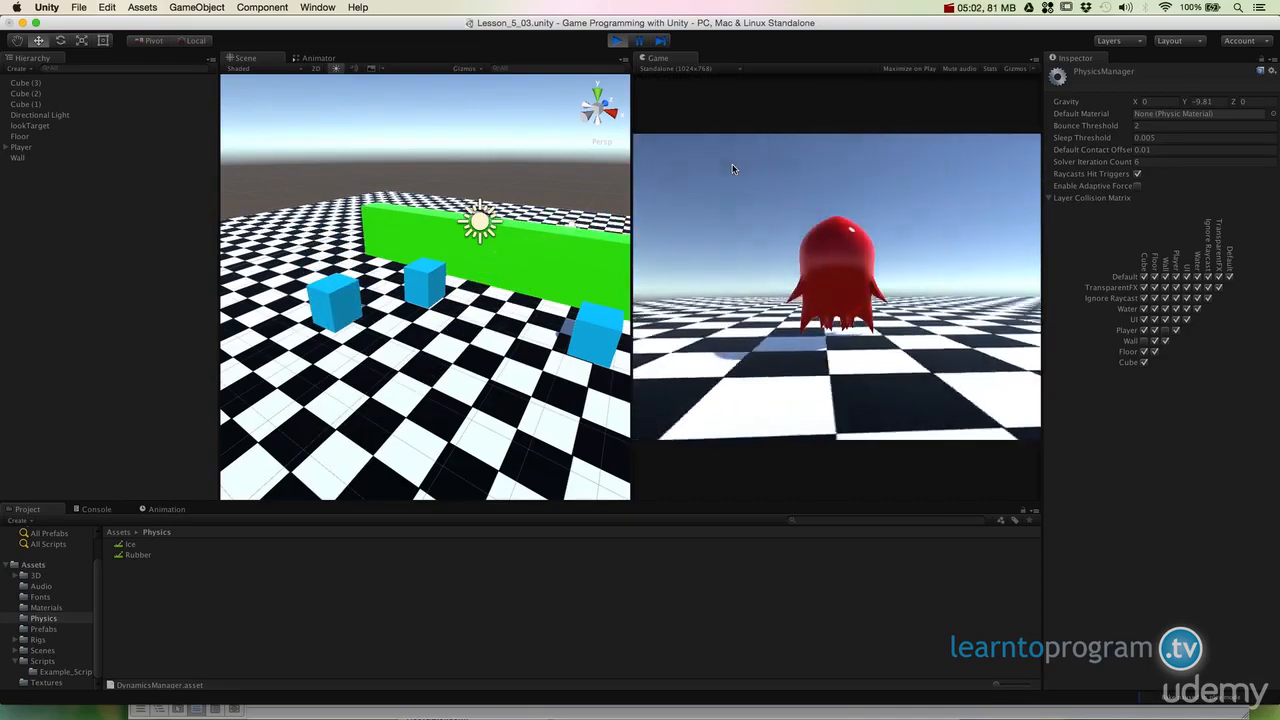
key("Right")
key("Up")
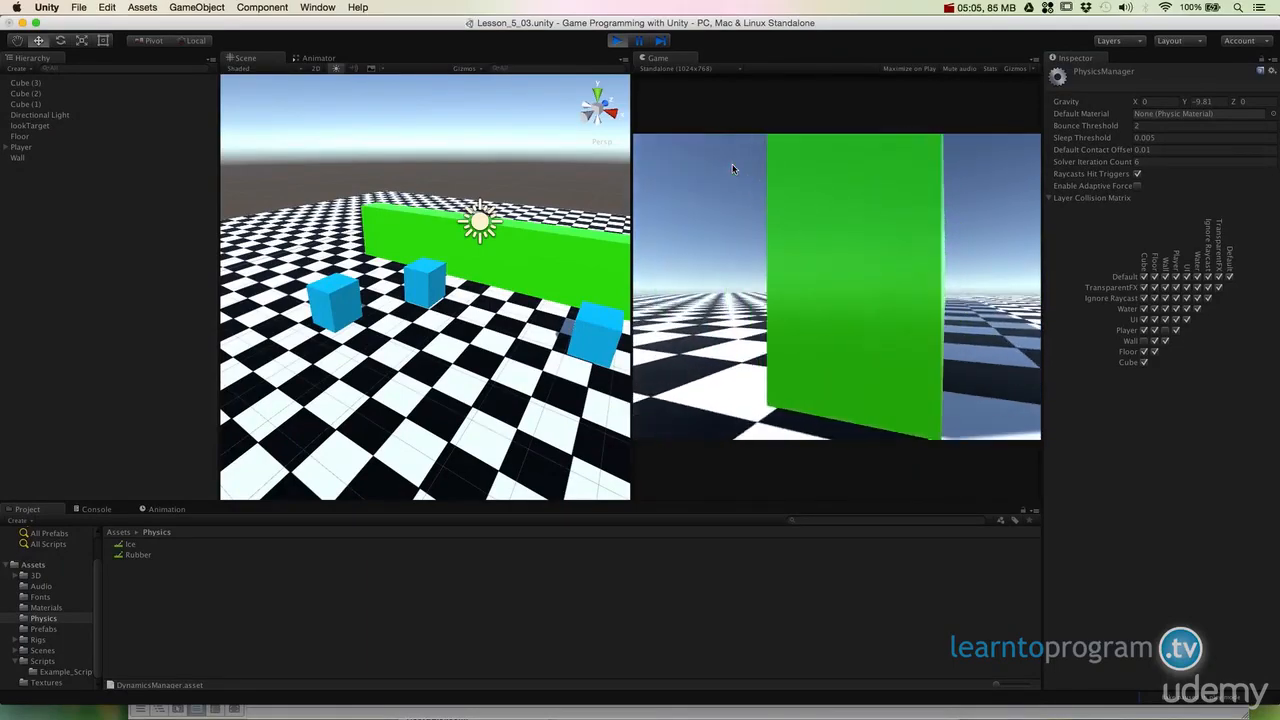
key("Up")
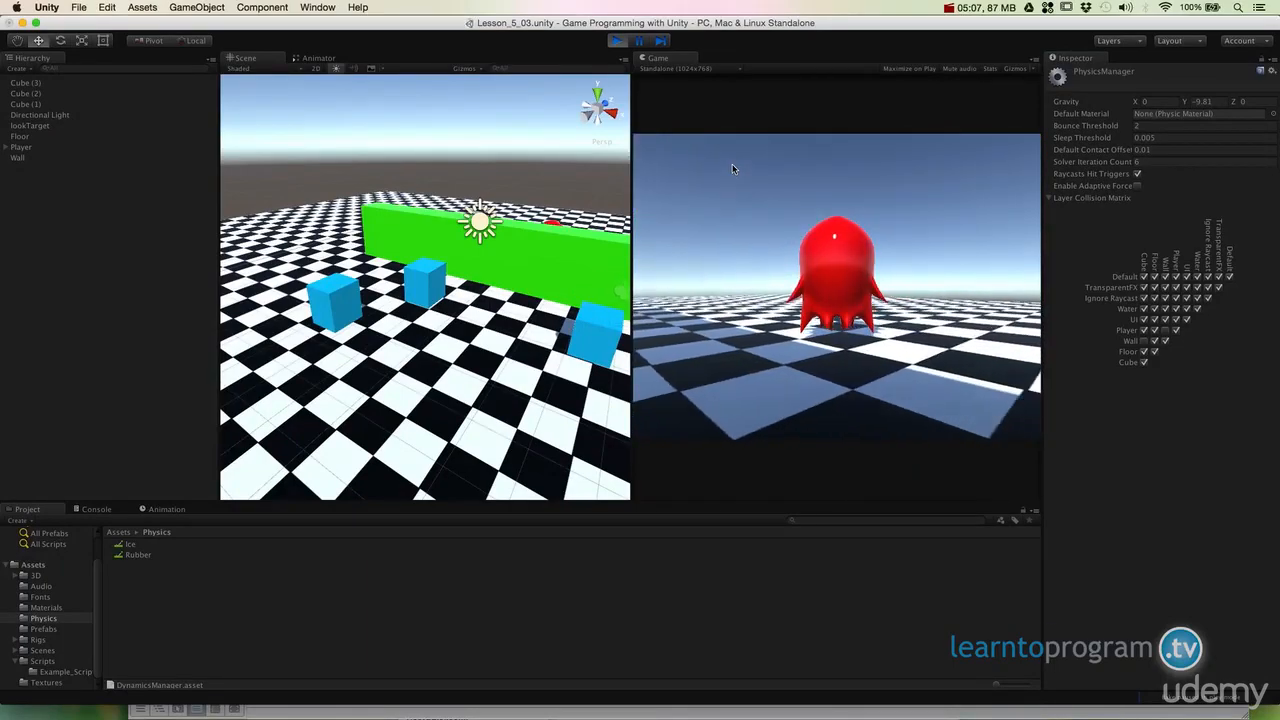
key("Left")
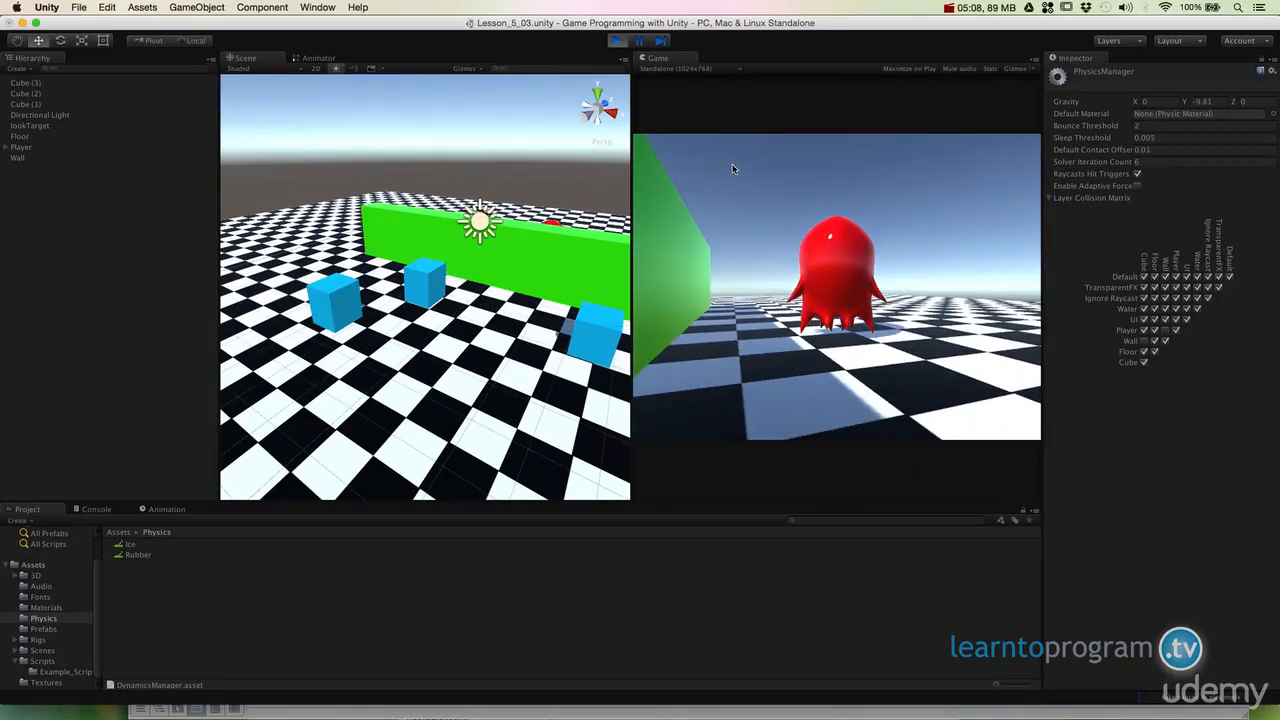
key("Left")
key("Down")
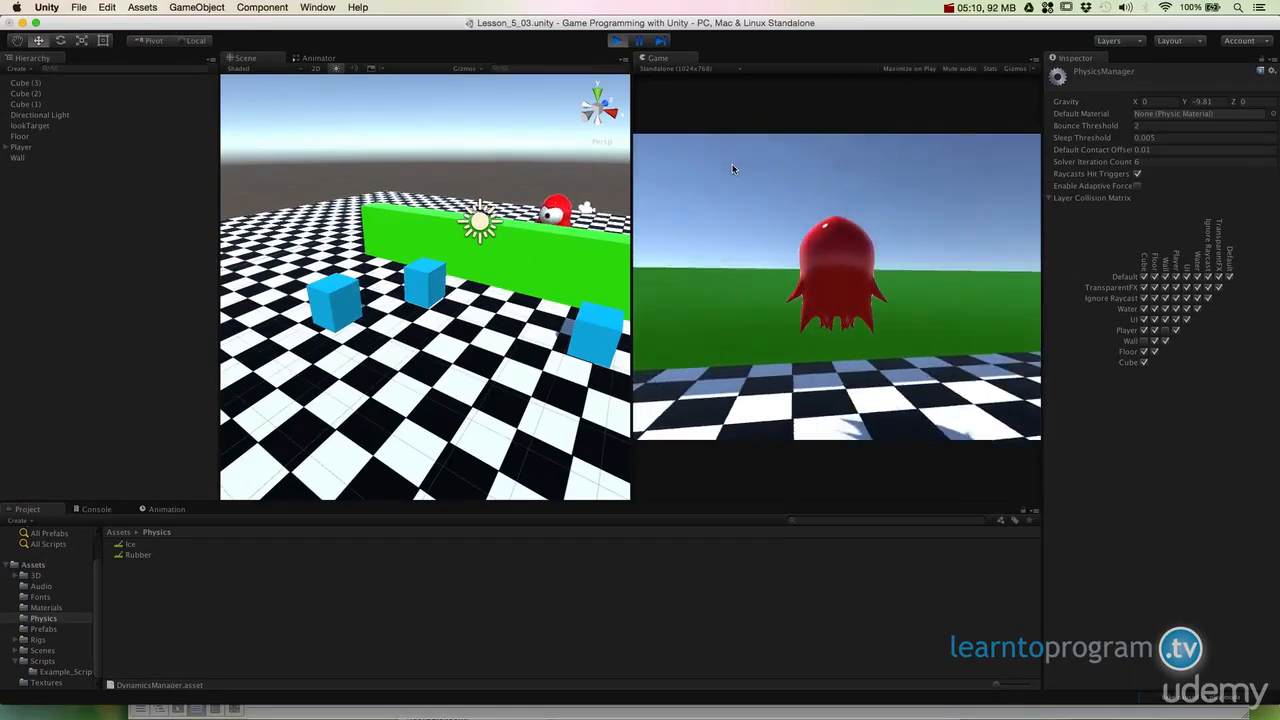
key("Up")
key("space")
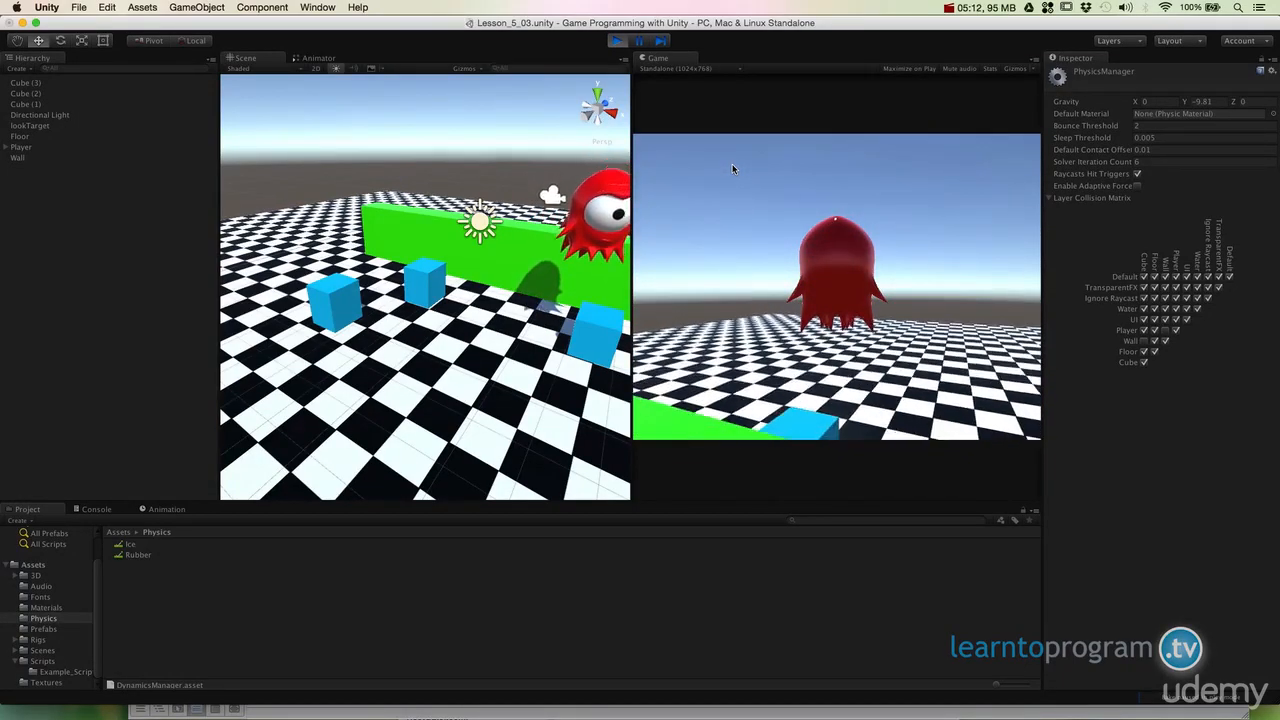